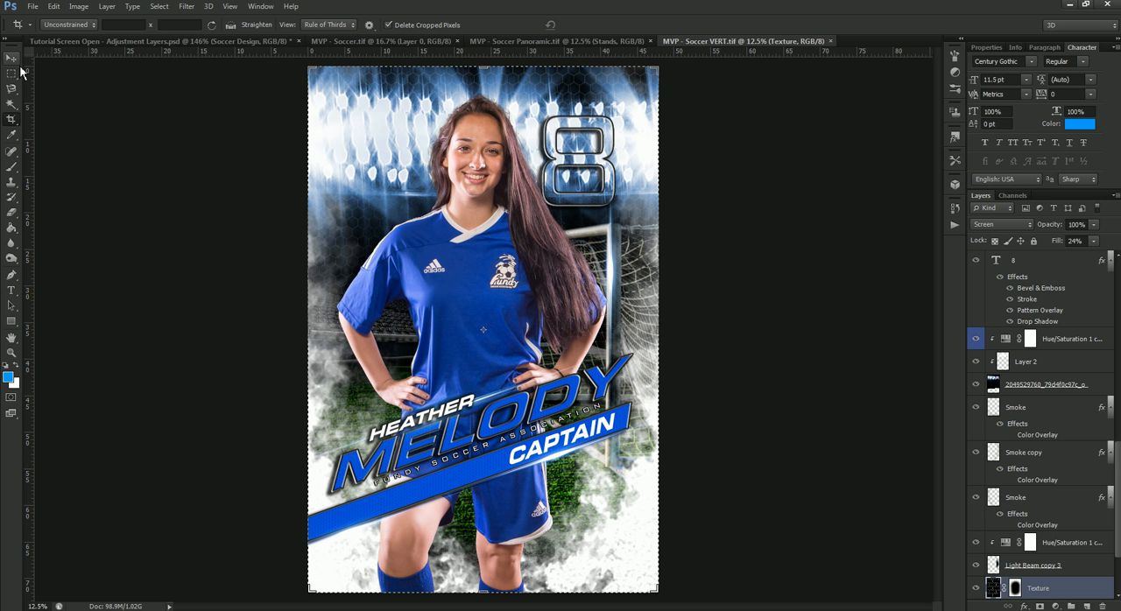
Step: Select the Light Beam copy 3 layer with the Move tool active and toggle its visibility to check its effect
{"action": "left_click", "coordinate": [11, 58]}
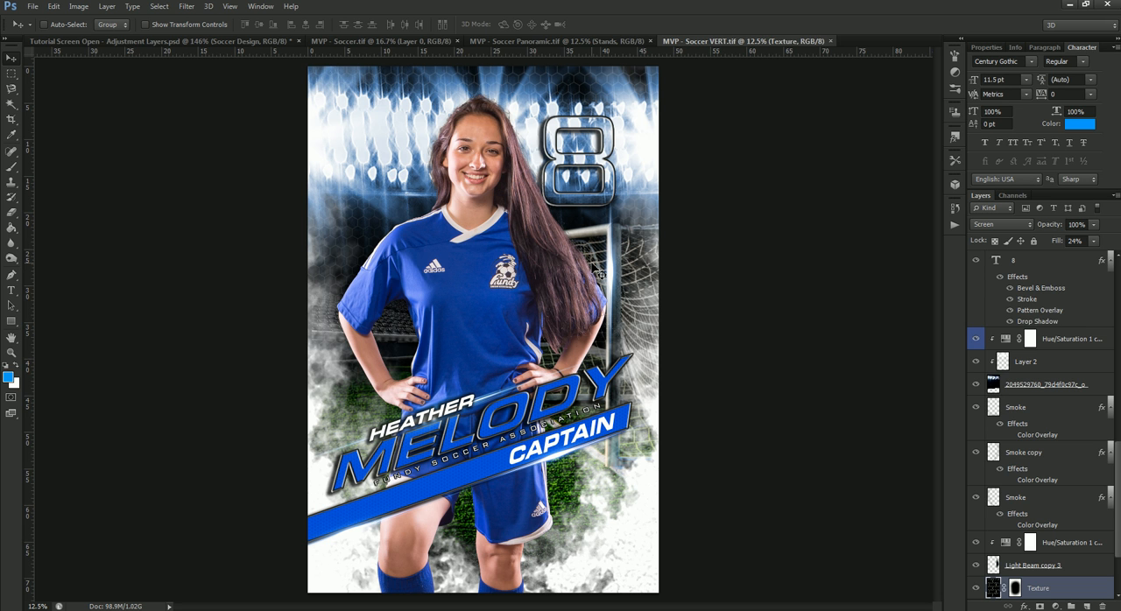
{"action": "scroll", "coordinate": [1078, 518], "scroll_direction": "down", "scroll_amount": 4}
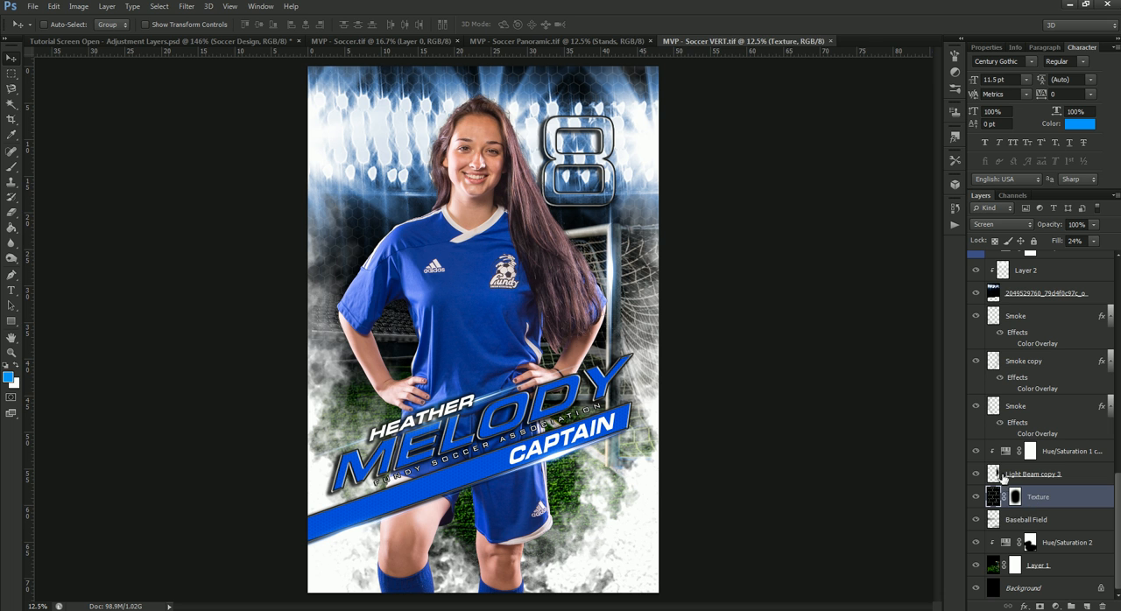
{"action": "left_click", "coordinate": [1055, 474]}
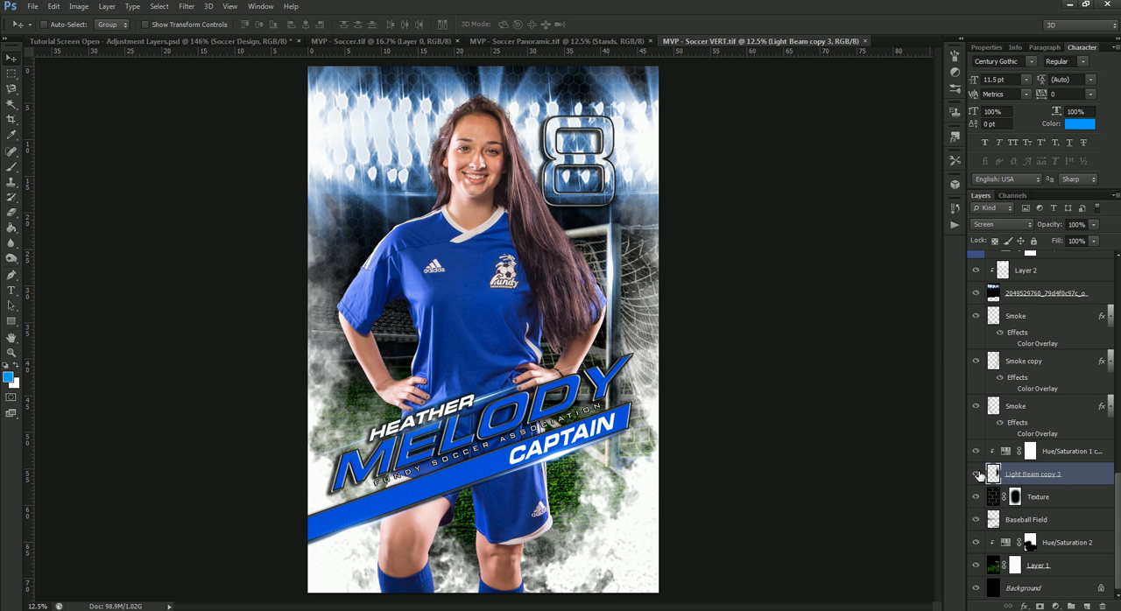
{"action": "left_click", "coordinate": [977, 474]}
{"action": "left_click", "coordinate": [977, 475]}
{"action": "left_click", "coordinate": [978, 478]}
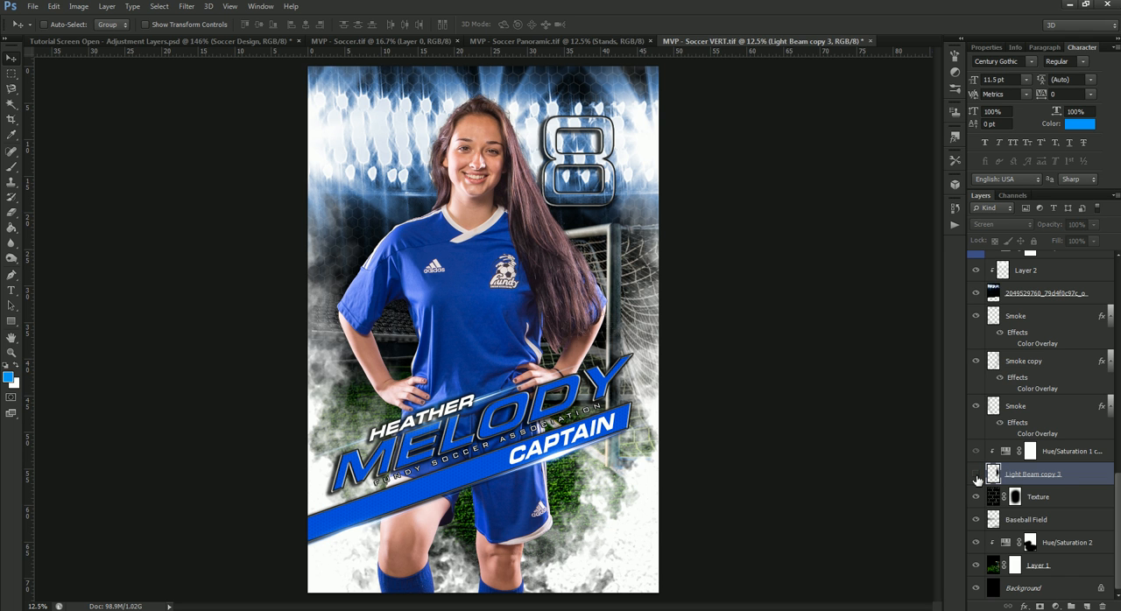
{"action": "left_click", "coordinate": [978, 479]}
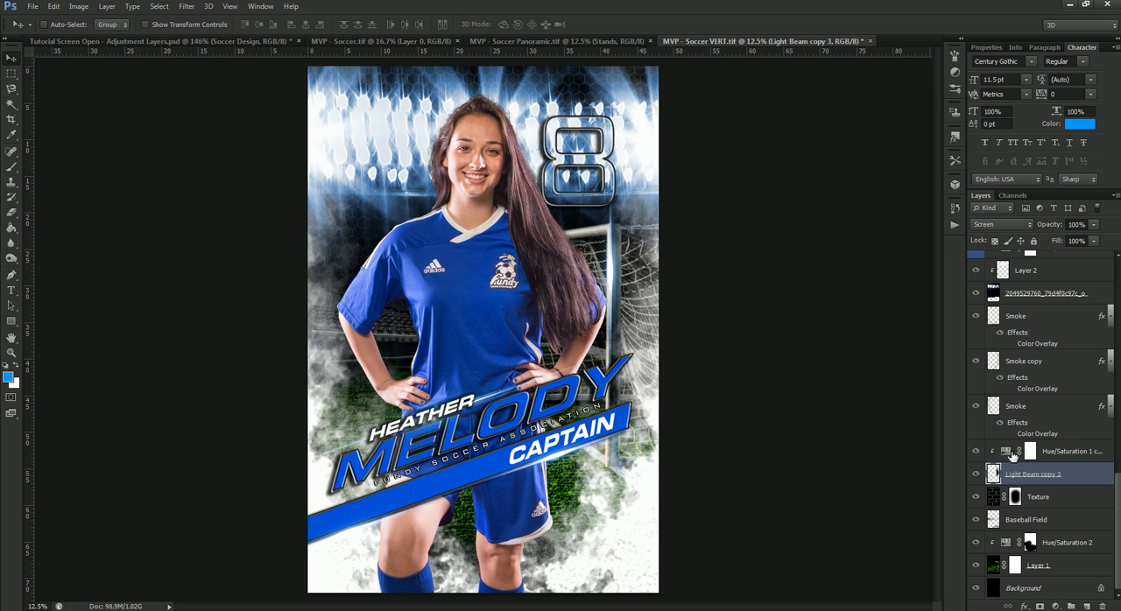
Step: Set the Hue/Saturation adjustment clipped to Light Beam copy 3 to hue 0 and saturation 66
{"action": "double_click", "coordinate": [1006, 455]}
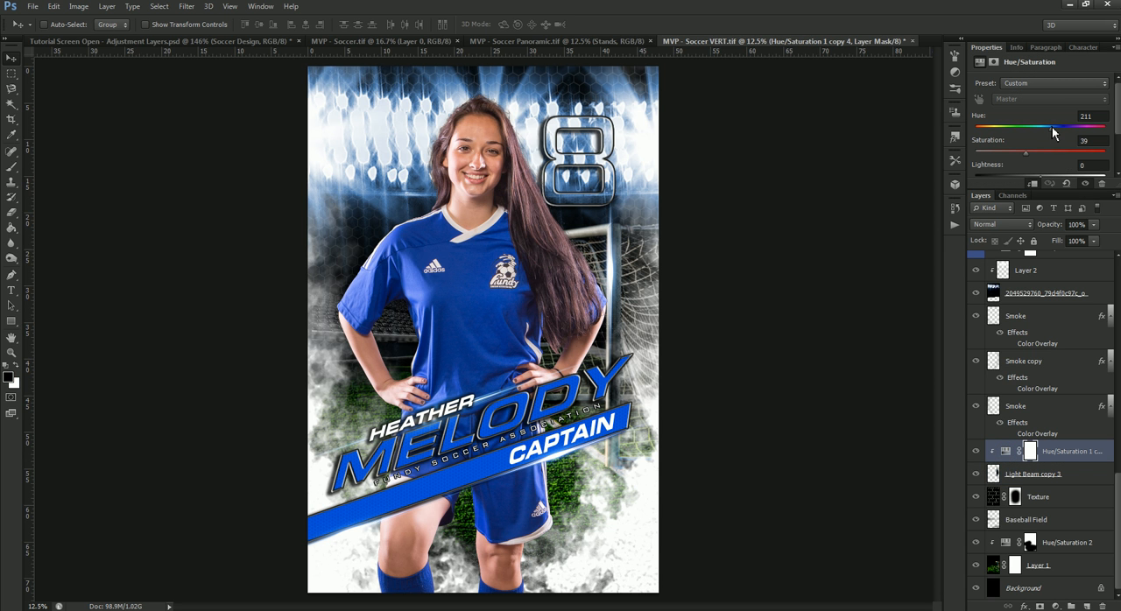
{"action": "left_click_drag", "start_coordinate": [1054, 133], "coordinate": [1040, 132]}
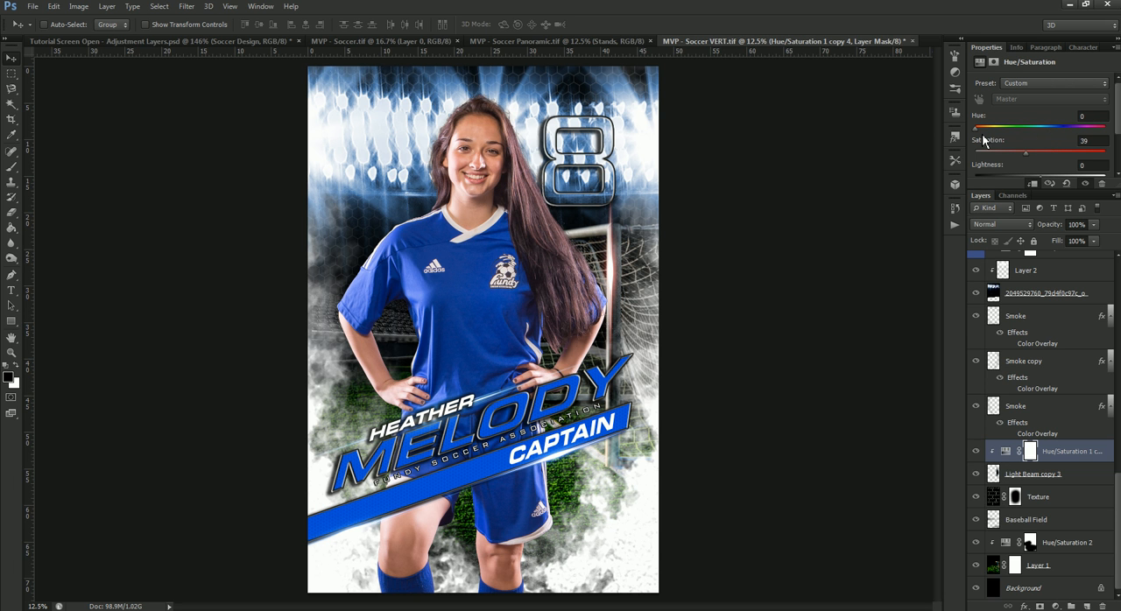
{"action": "left_click_drag", "start_coordinate": [1030, 158], "coordinate": [1064, 158]}
Step: Set the Hue/Saturation adjustment above Layer 2, which colors the stadium lights, to hue 0 and saturation 75
{"action": "scroll", "coordinate": [1050, 457], "scroll_direction": "up", "scroll_amount": 3}
{"action": "scroll", "coordinate": [1050, 456], "scroll_direction": "up", "scroll_amount": 2}
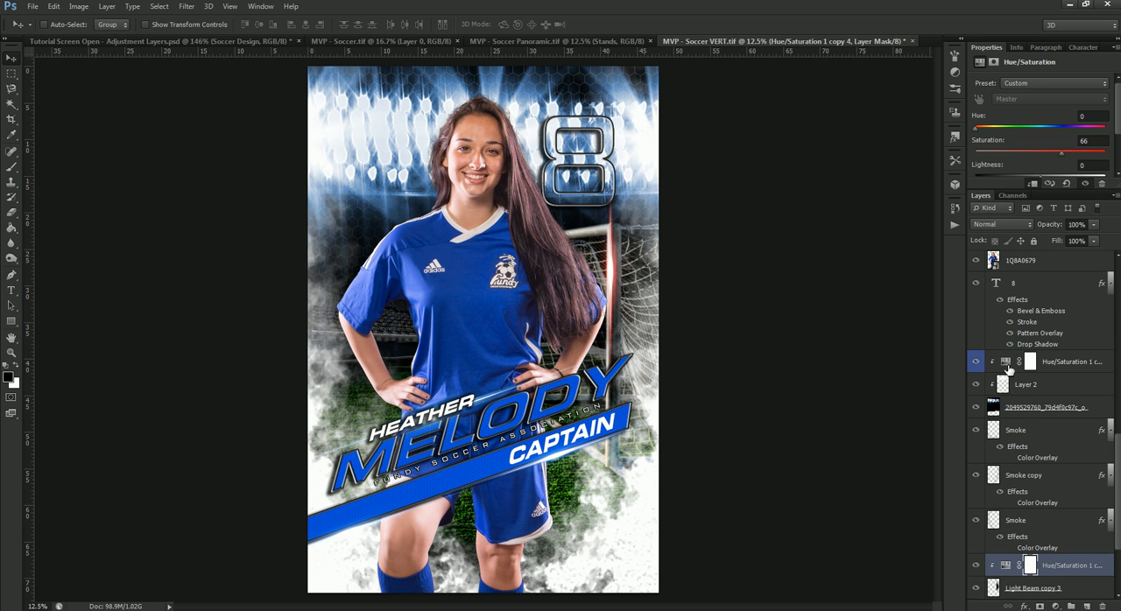
{"action": "left_click", "coordinate": [1009, 363]}
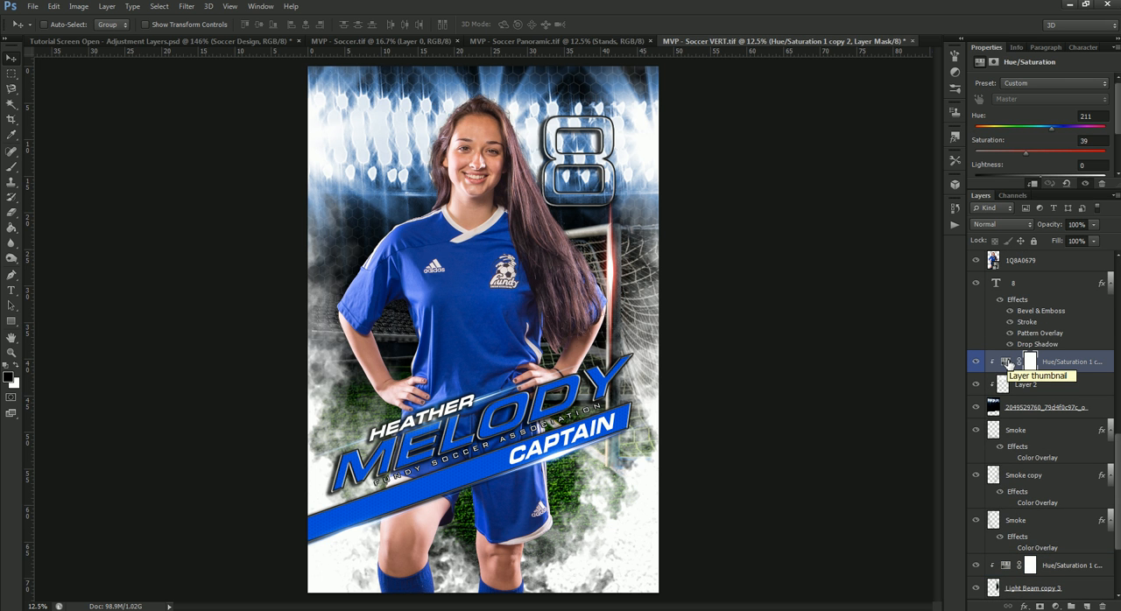
{"action": "left_click_drag", "start_coordinate": [1052, 128], "coordinate": [957, 149]}
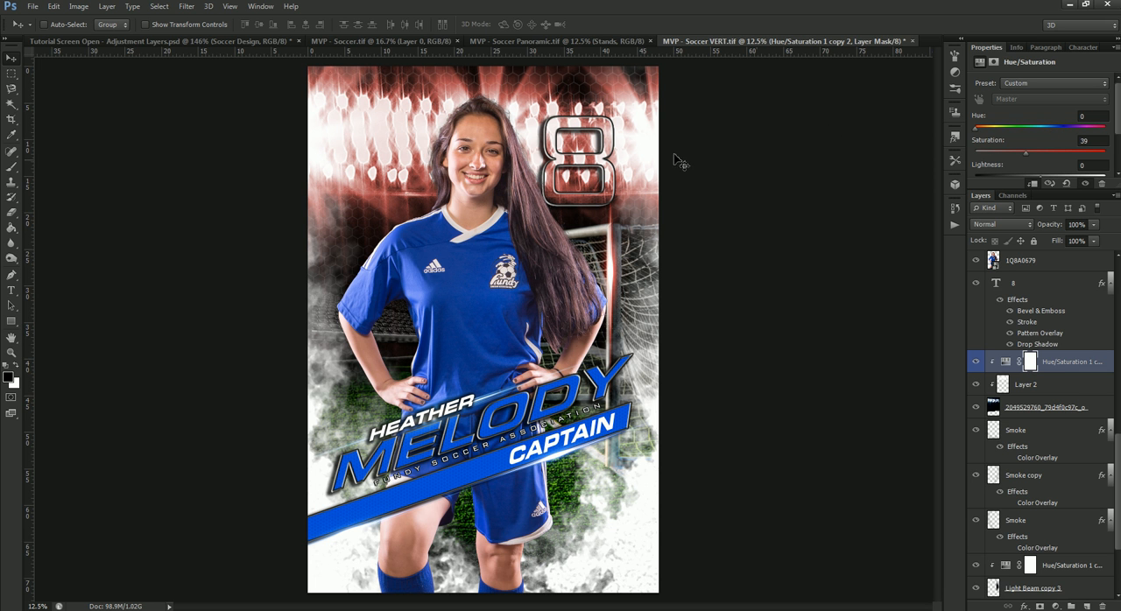
{"action": "left_click_drag", "start_coordinate": [1030, 162], "coordinate": [1042, 162]}
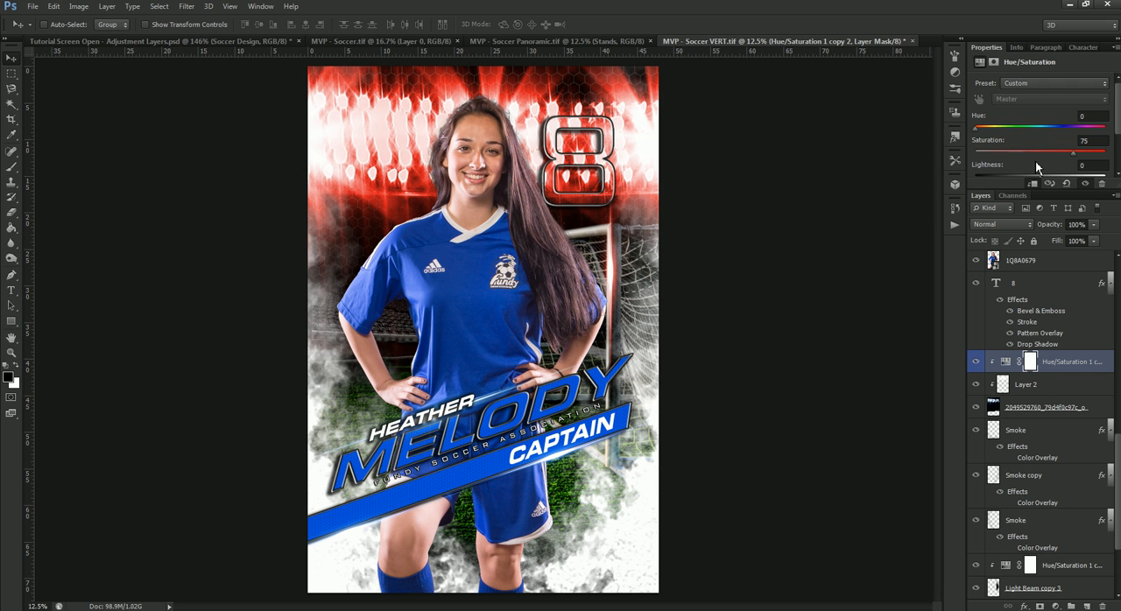
Step: Try a lightness of +56 on the stadium lights' Hue/Saturation adjustment and reset it to 0
{"action": "scroll", "coordinate": [1036, 162], "scroll_direction": "down", "scroll_amount": 1}
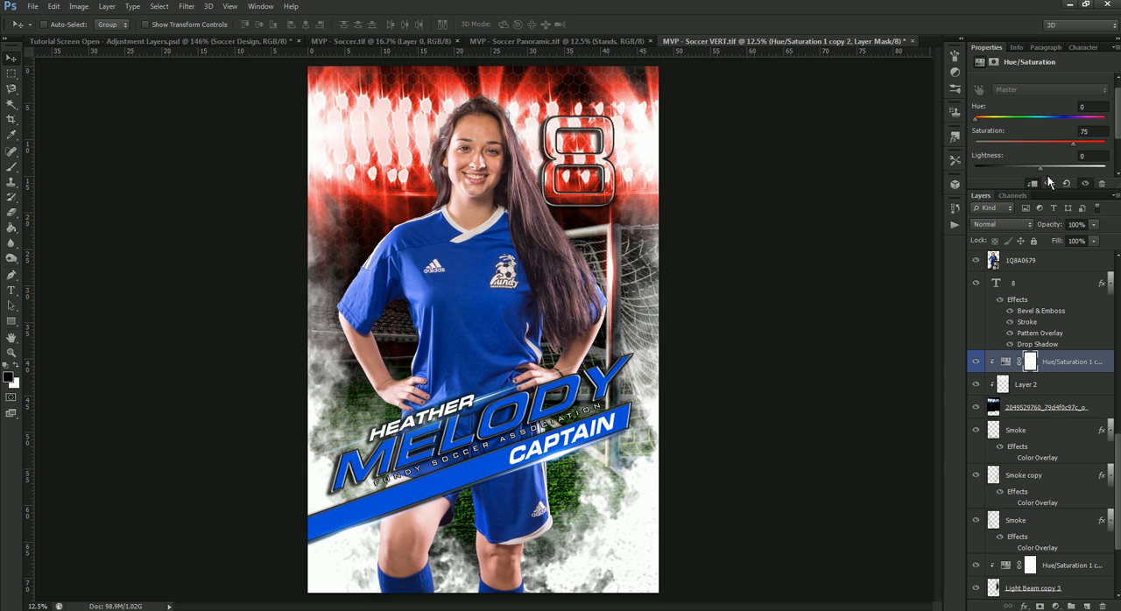
{"action": "left_click_drag", "start_coordinate": [1039, 170], "coordinate": [1080, 170]}
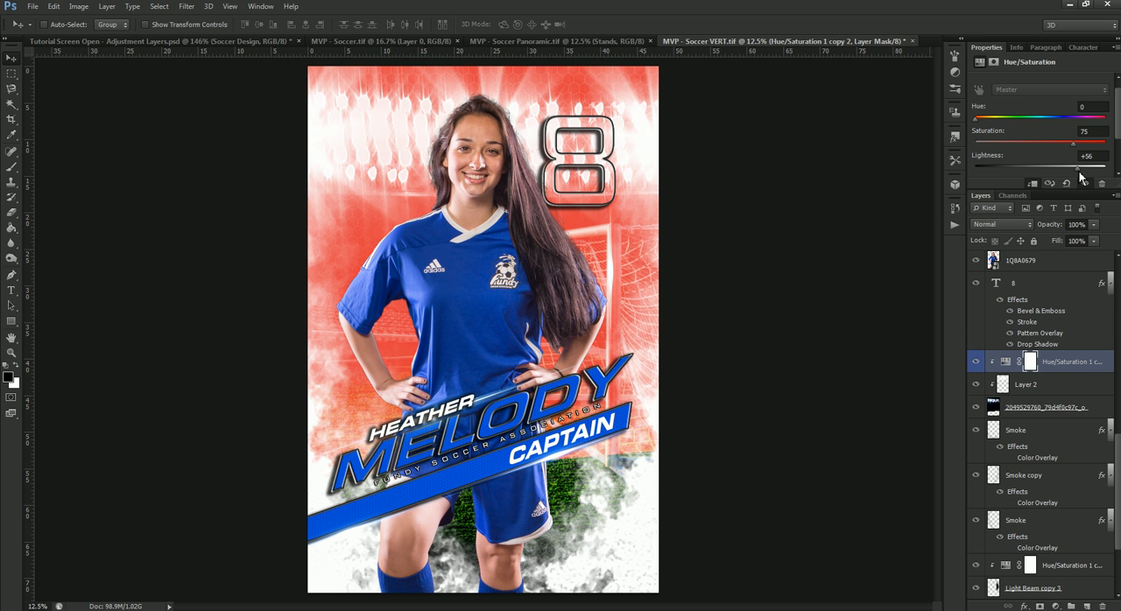
{"action": "left_click", "coordinate": [1091, 157]}
{"action": "type", "text": "0"}
{"action": "key", "text": "Return"}
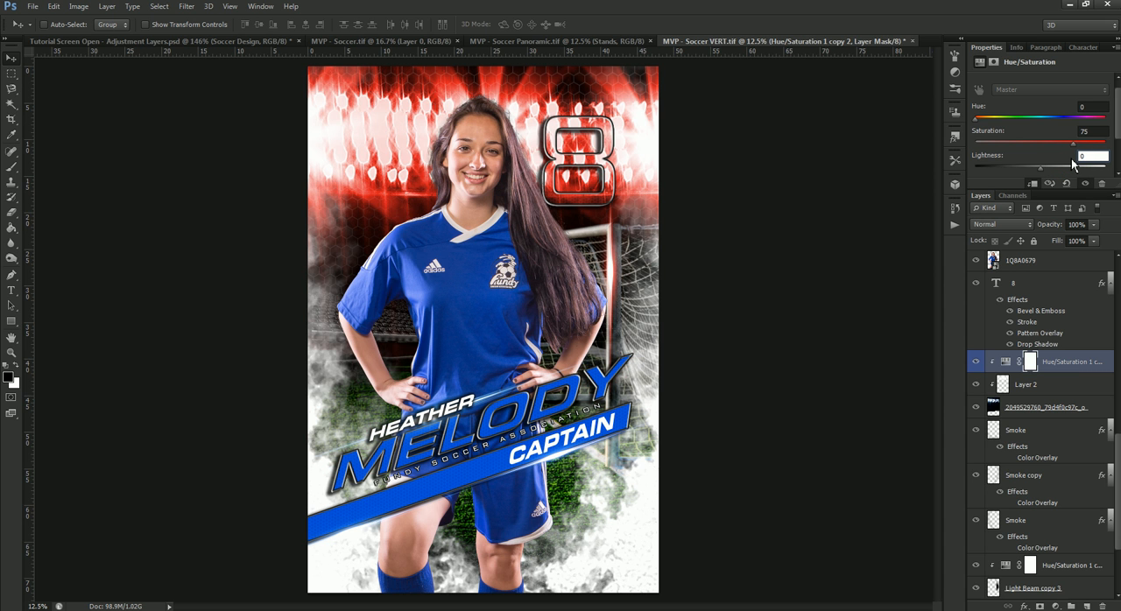
Step: Change the text color of the player's large last-name layer to red, #de0000
{"action": "left_click", "coordinate": [1068, 326]}
{"action": "scroll", "coordinate": [1069, 327], "scroll_direction": "up", "scroll_amount": 2}
{"action": "scroll", "coordinate": [1069, 327], "scroll_direction": "up", "scroll_amount": 1}
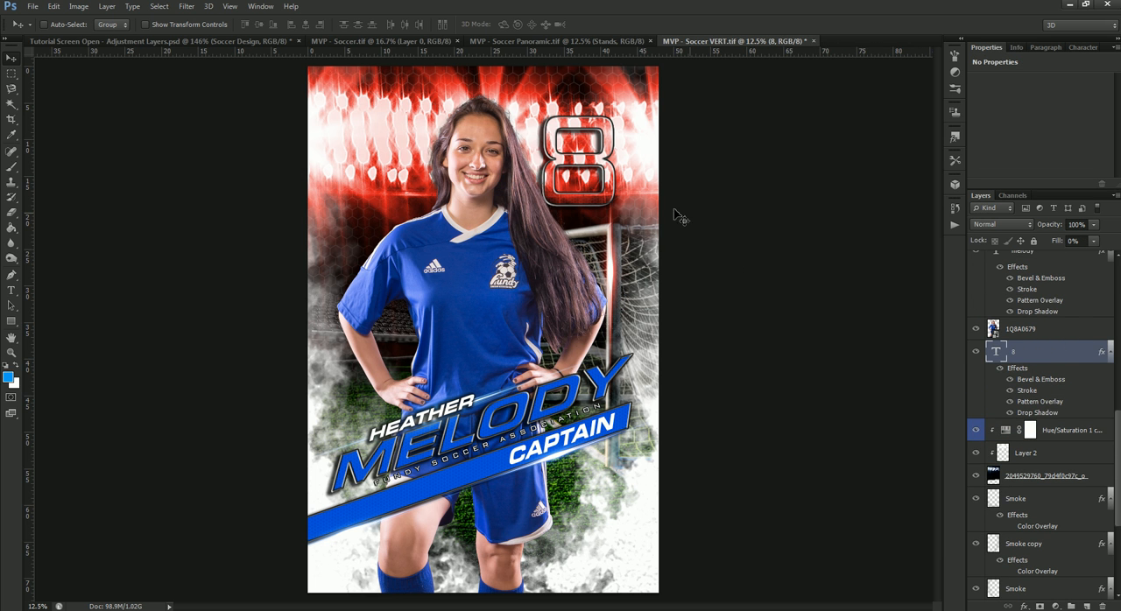
{"action": "scroll", "coordinate": [1069, 433], "scroll_direction": "up", "scroll_amount": 5}
{"action": "scroll", "coordinate": [1069, 429], "scroll_direction": "up", "scroll_amount": 1}
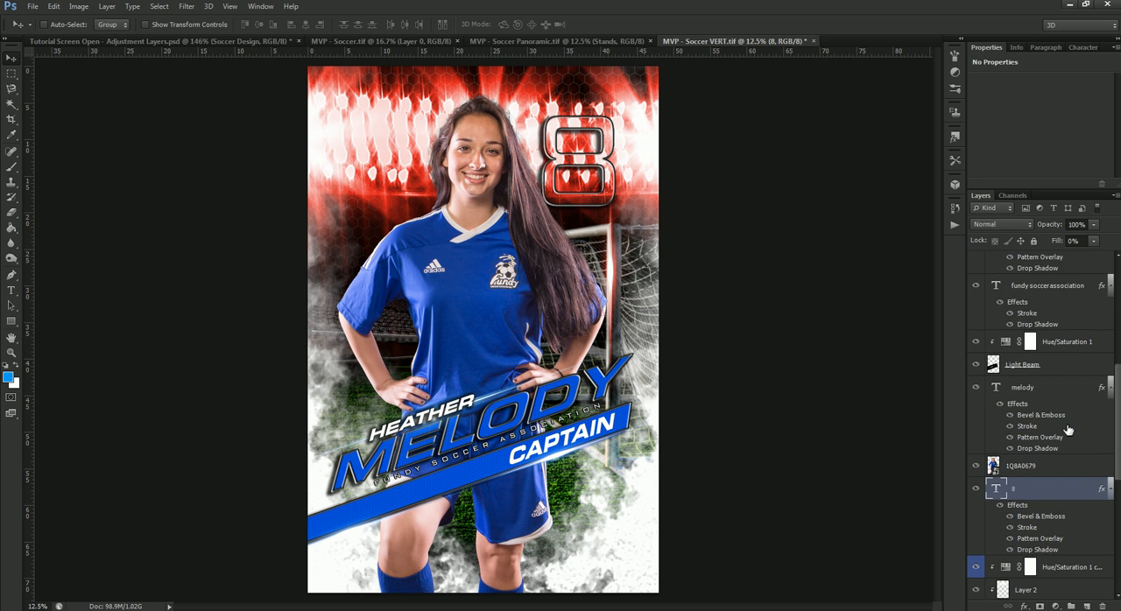
{"action": "left_click", "coordinate": [1053, 388]}
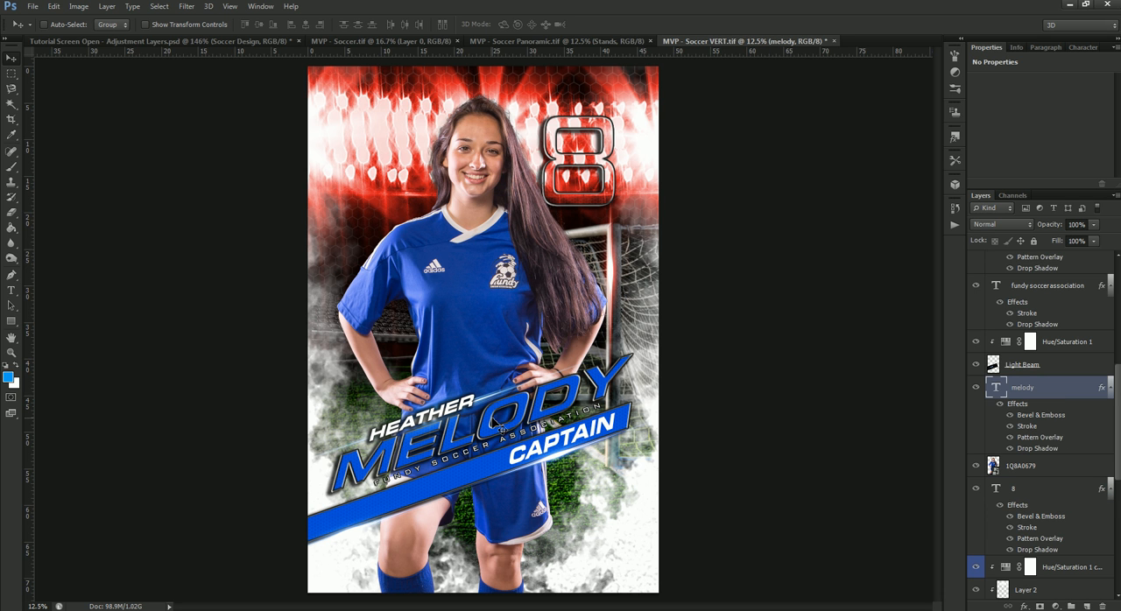
{"action": "left_click", "coordinate": [1084, 50]}
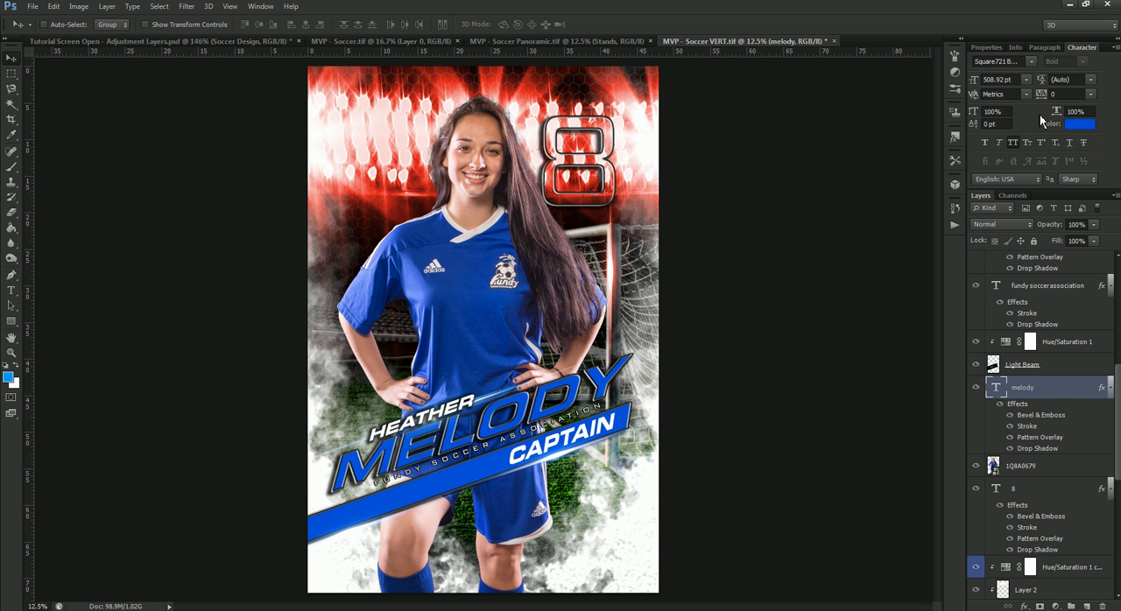
{"action": "left_click", "coordinate": [1083, 130]}
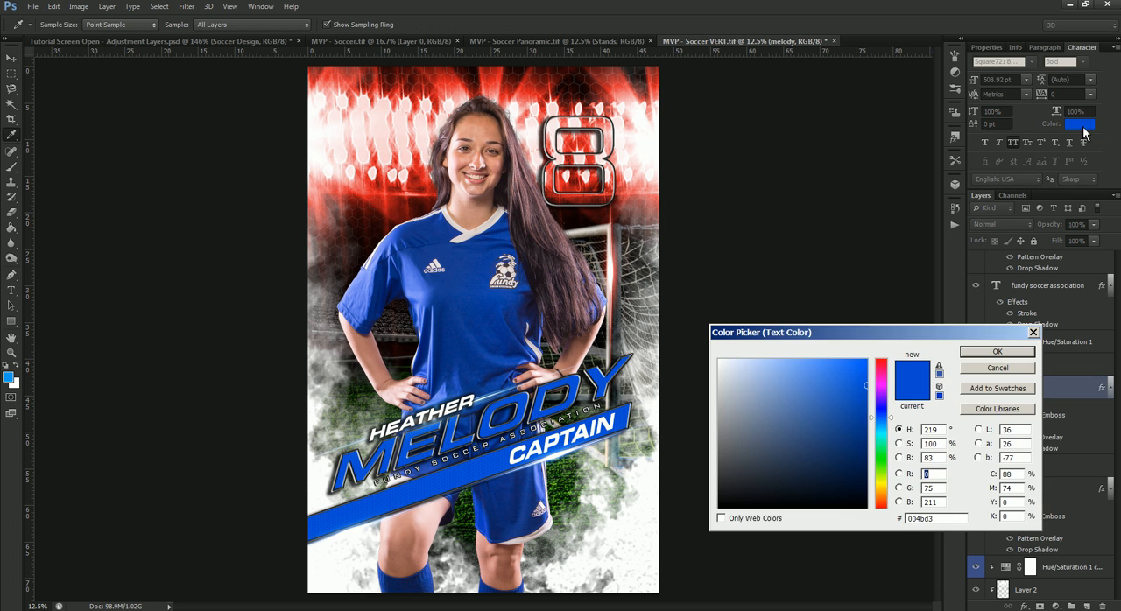
{"action": "mouse_move", "coordinate": [884, 390]}
{"action": "left_mouse_down"}
{"action": "mouse_move", "coordinate": [883, 359]}
{"action": "mouse_move", "coordinate": [854, 376]}
{"action": "mouse_move", "coordinate": [870, 379]}
{"action": "left_mouse_up"}
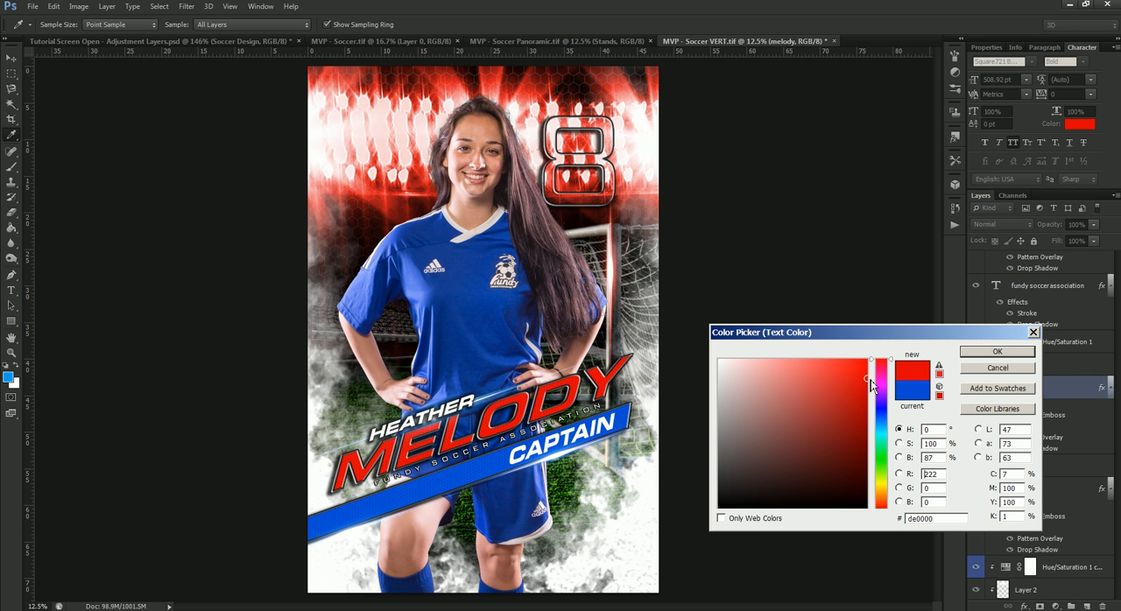
{"action": "left_click", "coordinate": [970, 352]}
Step: Set the Hue/Saturation 1 adjustment on the light beam behind the name text to hue 0 and saturation 88
{"action": "scroll", "coordinate": [1023, 425], "scroll_direction": "up", "scroll_amount": 2}
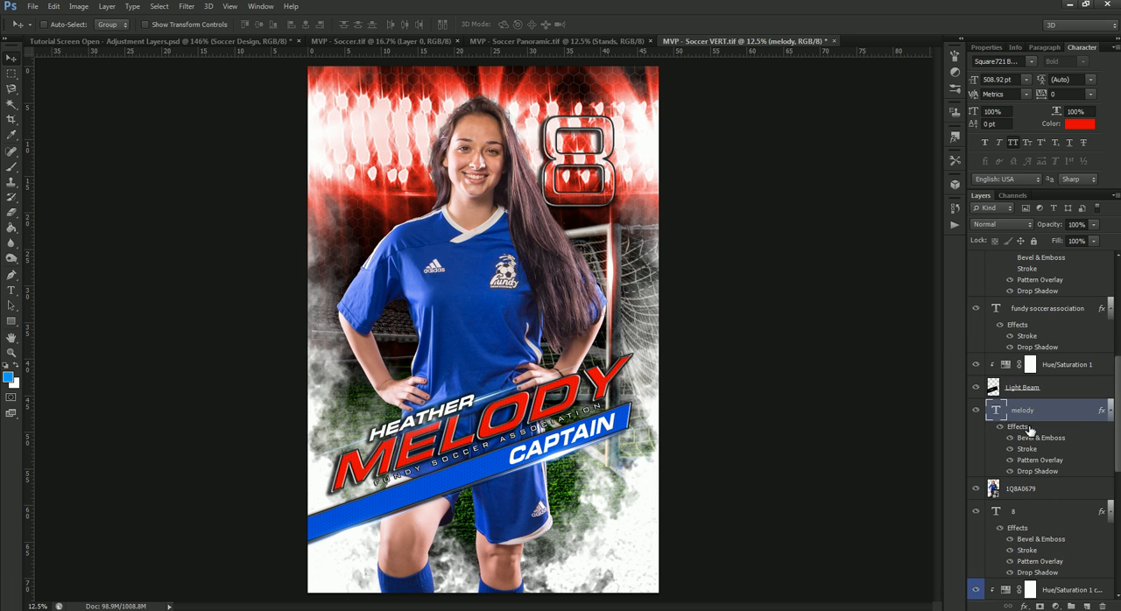
{"action": "double_click", "coordinate": [1004, 391]}
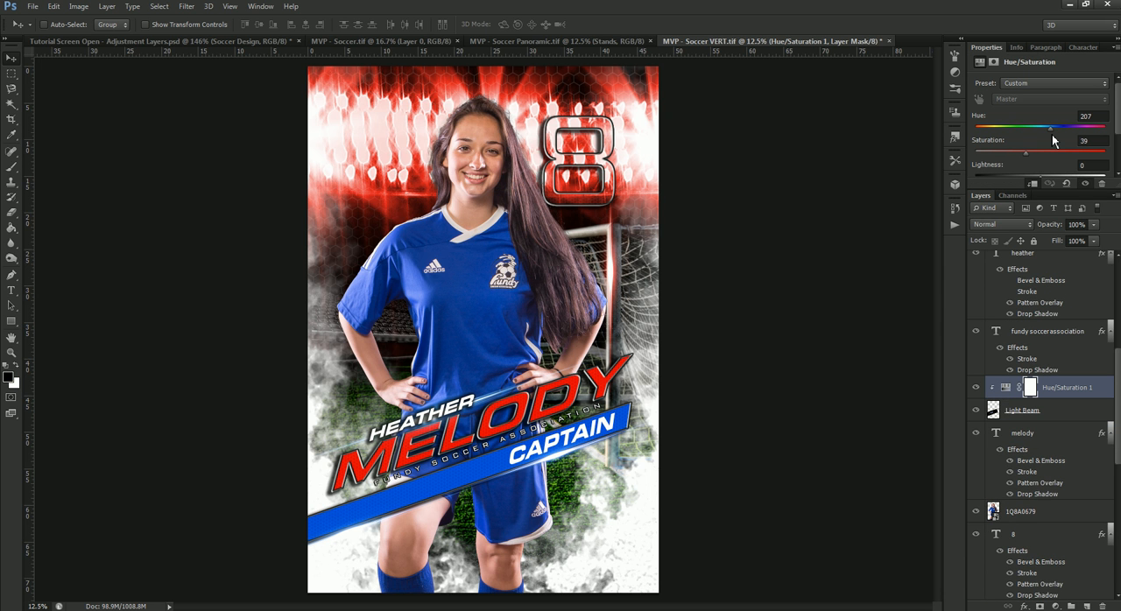
{"action": "left_click_drag", "start_coordinate": [1053, 135], "coordinate": [954, 139]}
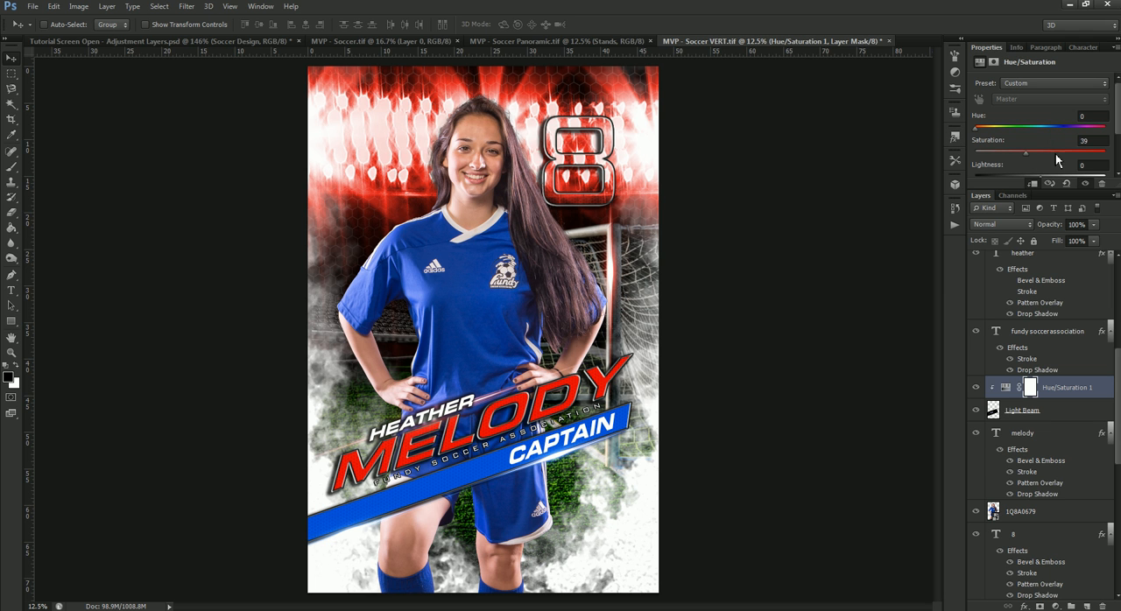
{"action": "left_click_drag", "start_coordinate": [1070, 154], "coordinate": [1093, 167]}
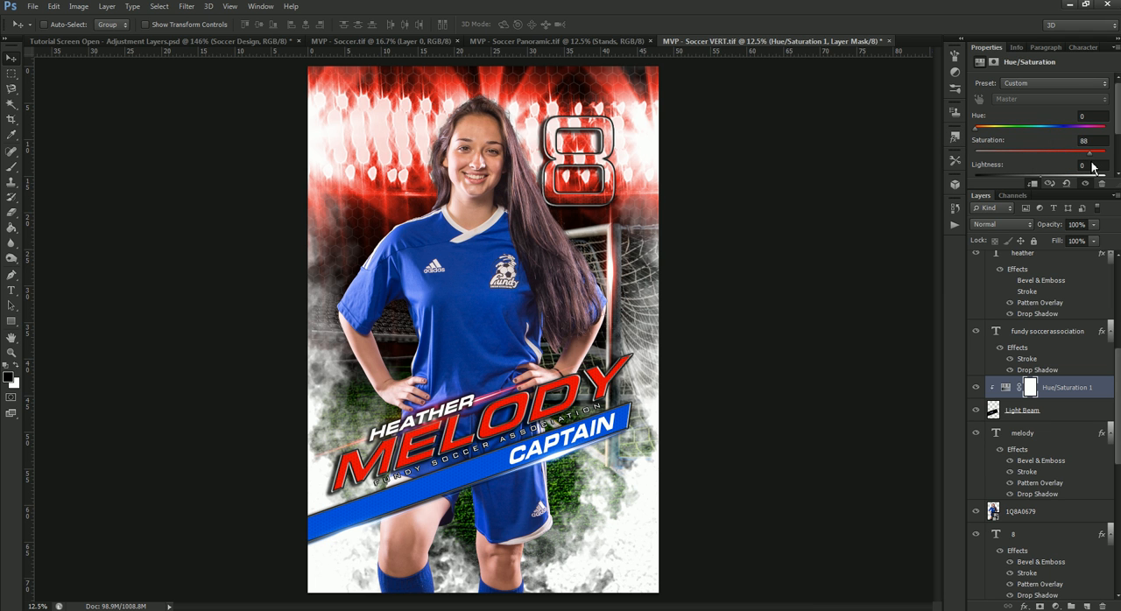
Step: Change the fill color of the Rectangle 1 banner shape to dark red, #9e0000
{"action": "scroll", "coordinate": [1052, 390], "scroll_direction": "up", "scroll_amount": 4}
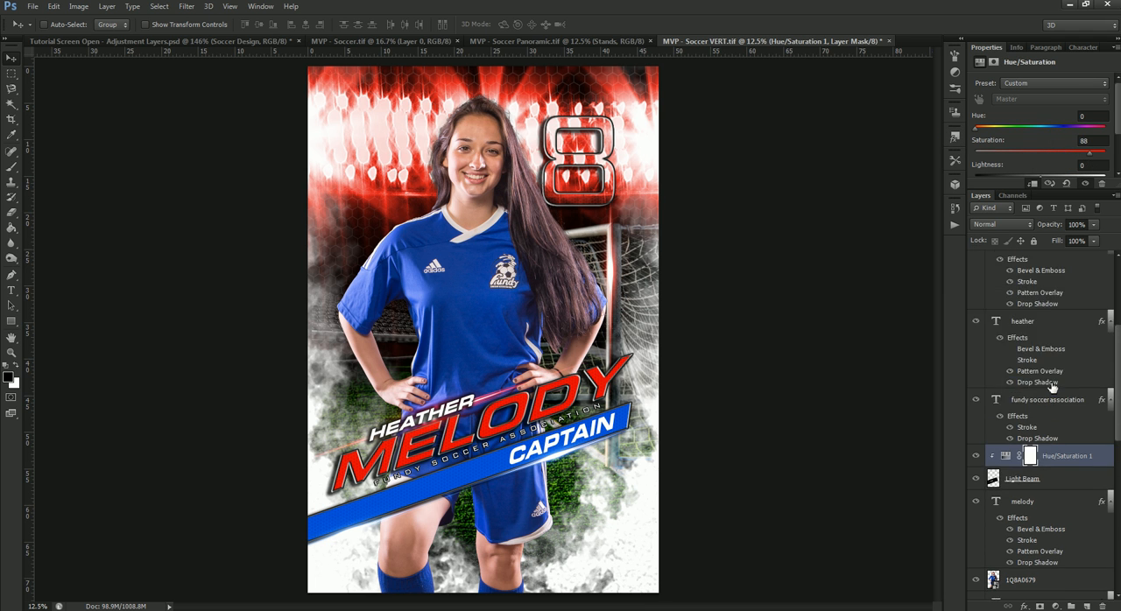
{"action": "scroll", "coordinate": [1045, 425], "scroll_direction": "up", "scroll_amount": 3}
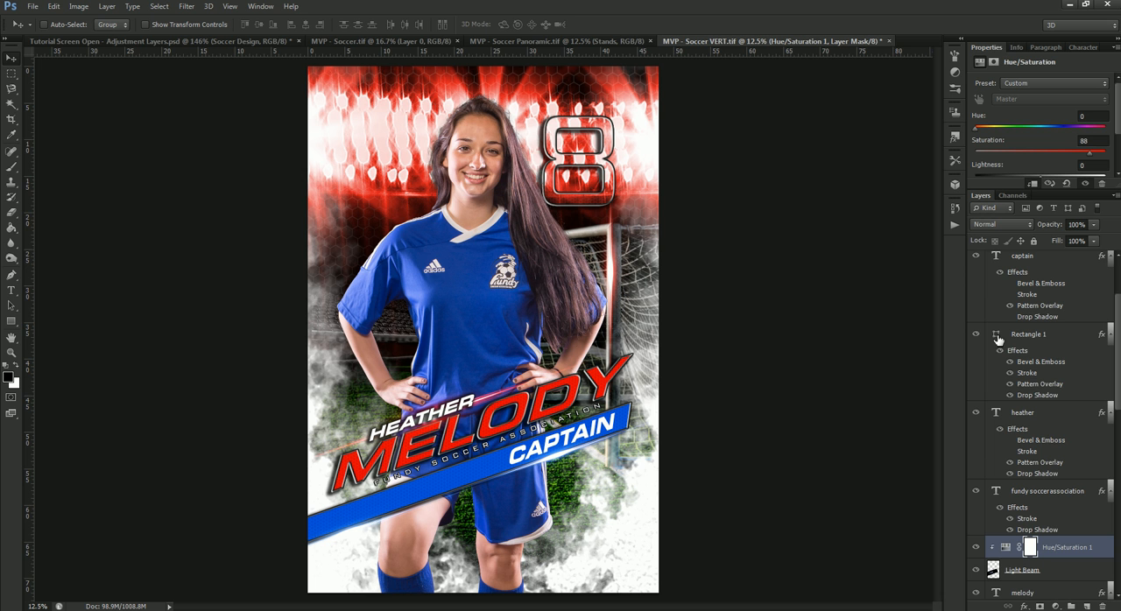
{"action": "double_click", "coordinate": [997, 339]}
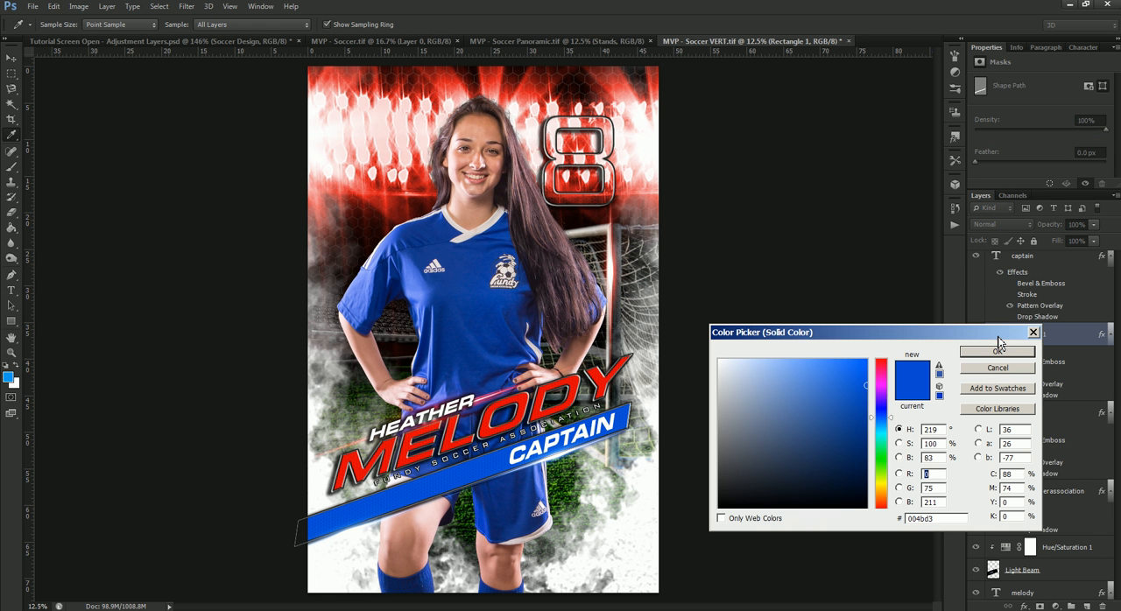
{"action": "mouse_move", "coordinate": [882, 396]}
{"action": "left_mouse_down"}
{"action": "mouse_move", "coordinate": [882, 360]}
{"action": "mouse_move", "coordinate": [867, 416]}
{"action": "left_mouse_up"}
{"action": "left_click", "coordinate": [870, 374]}
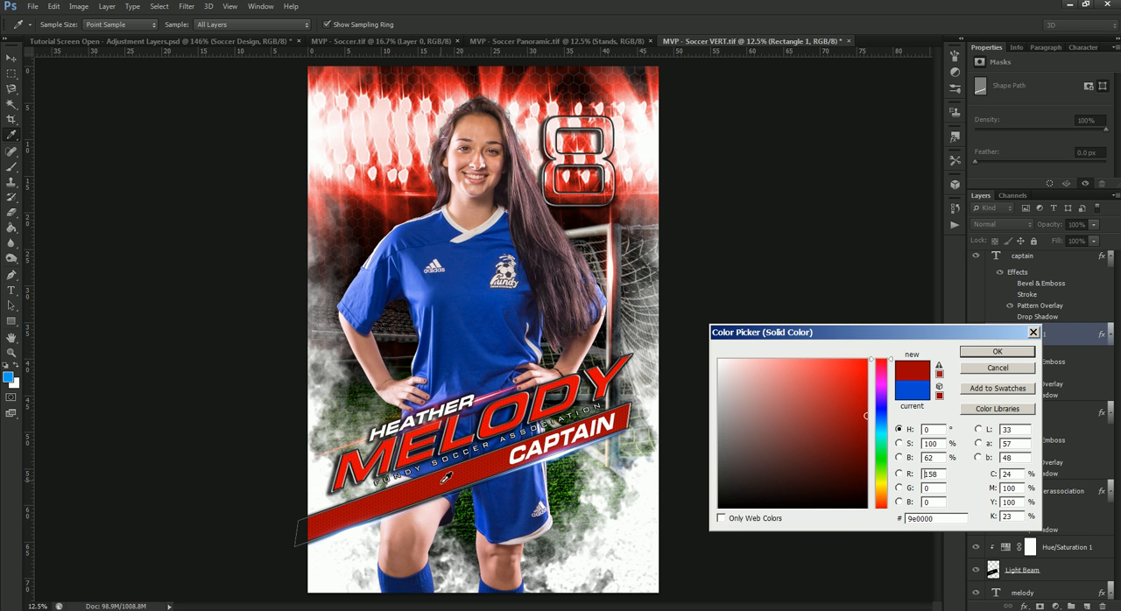
{"action": "left_click", "coordinate": [983, 351]}
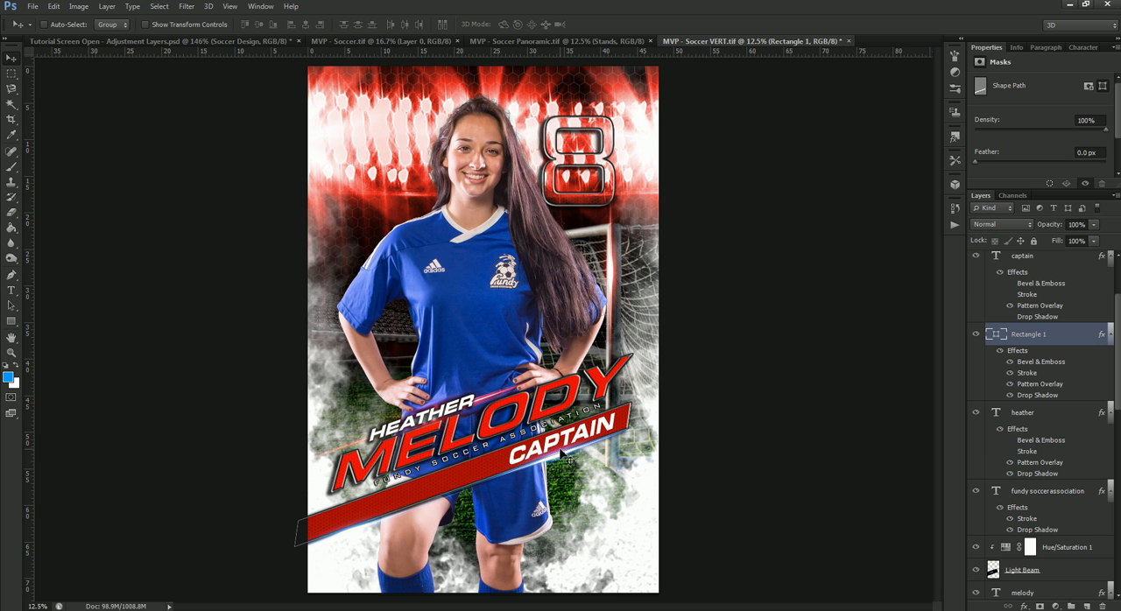
Step: Shift the Hue/Saturation adjustments on the banner's Light Beam and Light Beam copy to hue 0, with saturation 66 on Light Beam and increased saturation on the copy
{"action": "scroll", "coordinate": [1026, 354], "scroll_direction": "up", "scroll_amount": 3}
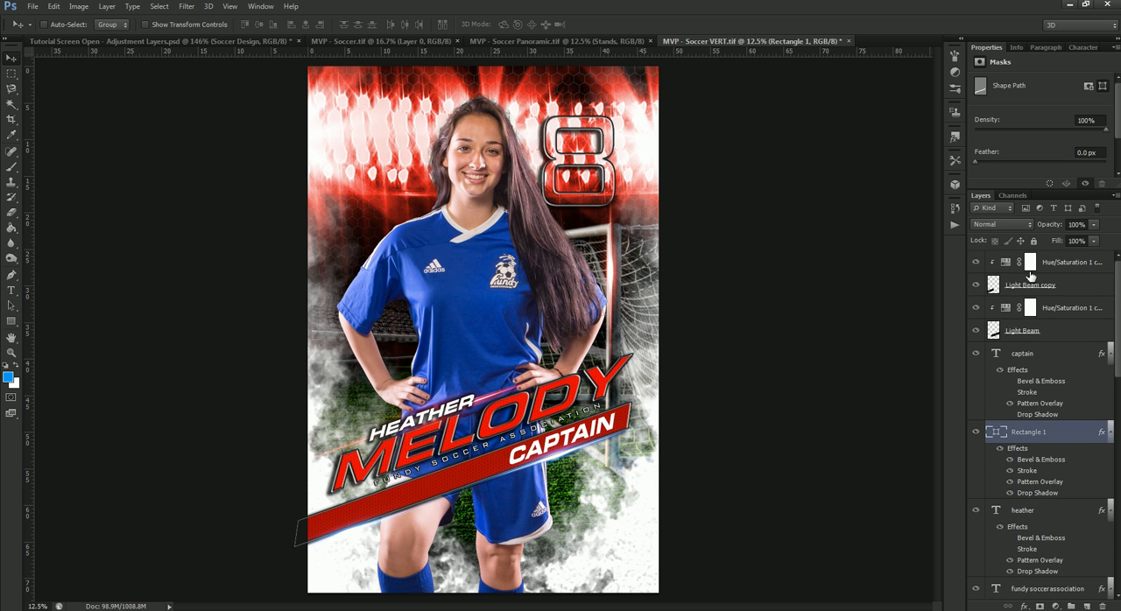
{"action": "left_click", "coordinate": [1006, 311]}
{"action": "left_click_drag", "start_coordinate": [1056, 133], "coordinate": [980, 147]}
{"action": "left_click_drag", "start_coordinate": [1053, 153], "coordinate": [1063, 154]}
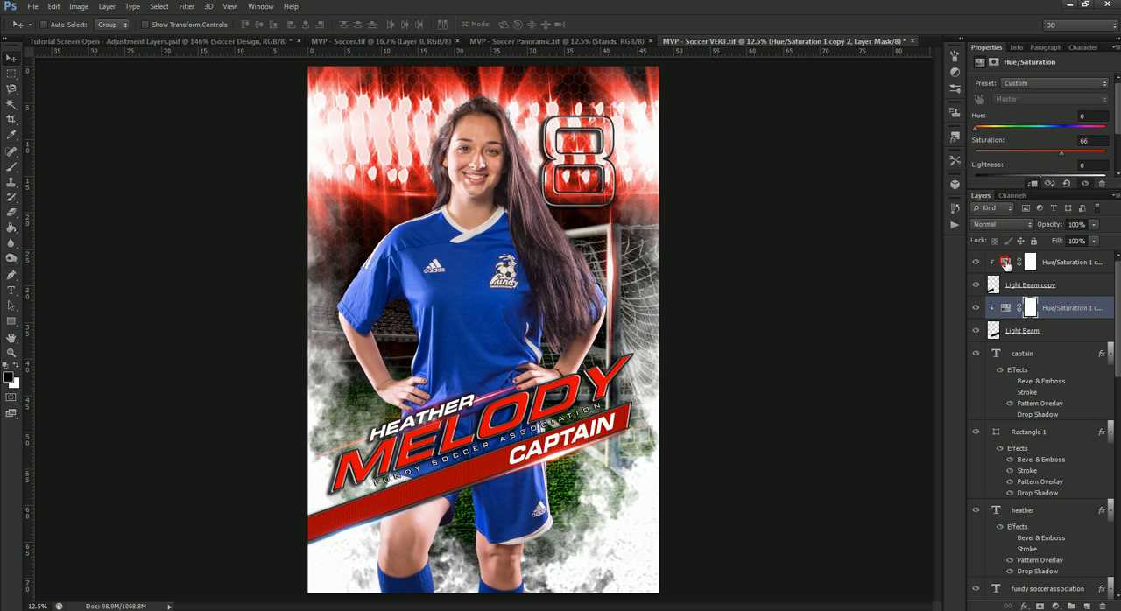
{"action": "left_click", "coordinate": [1007, 265]}
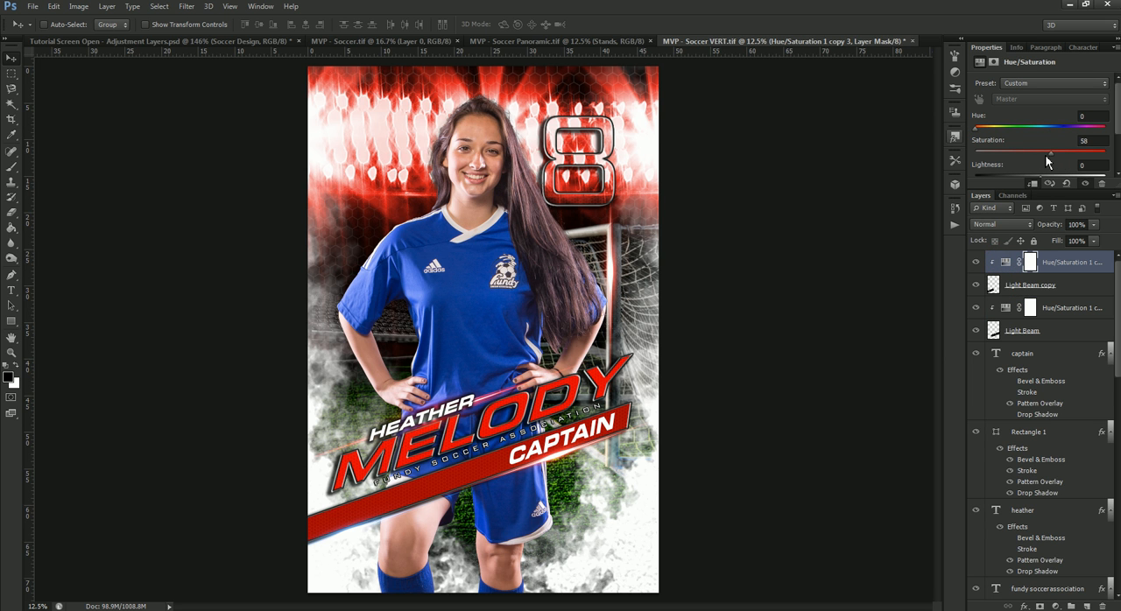
{"action": "left_click_drag", "start_coordinate": [1058, 156], "coordinate": [1068, 160]}
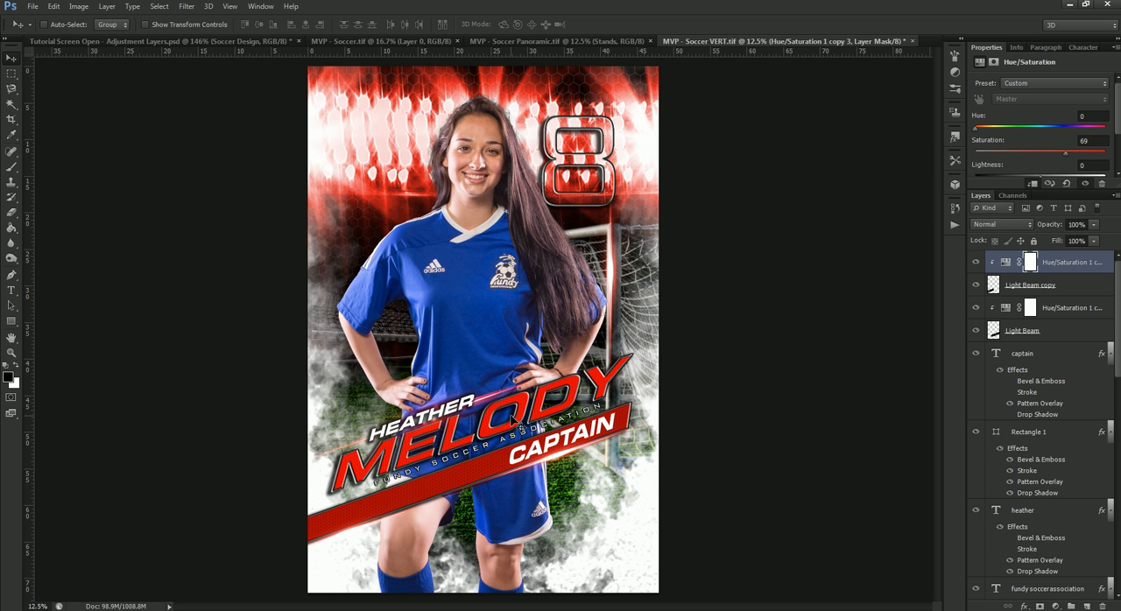
Step: Select the player photo layer 1Q8A0679 from the canvas and hide it
{"action": "right_click", "coordinate": [474, 245]}
{"action": "left_click", "coordinate": [498, 253]}
{"action": "scroll", "coordinate": [1008, 455], "scroll_direction": "down", "scroll_amount": 5}
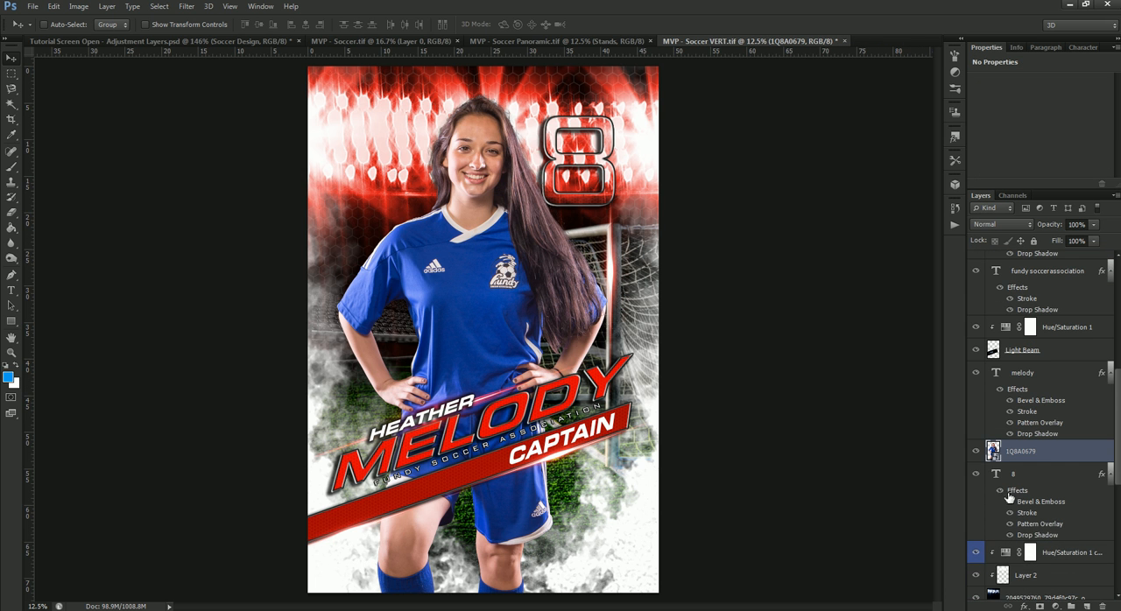
{"action": "left_click", "coordinate": [976, 452]}
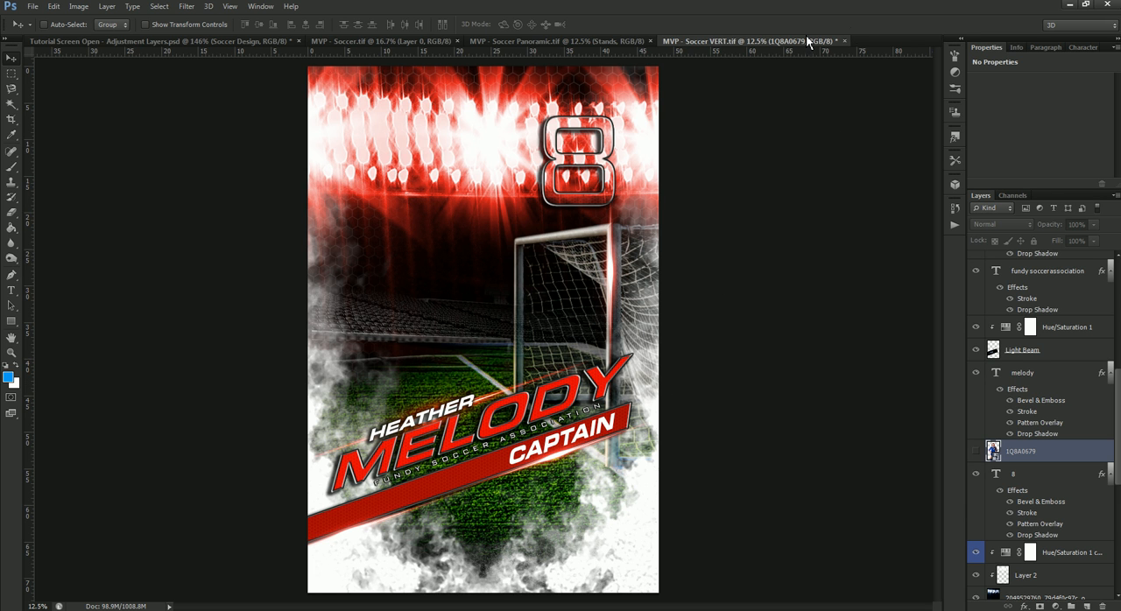
Step: Switch to the MVP - Soccer Panoramic.tif document
{"action": "left_click", "coordinate": [620, 41]}
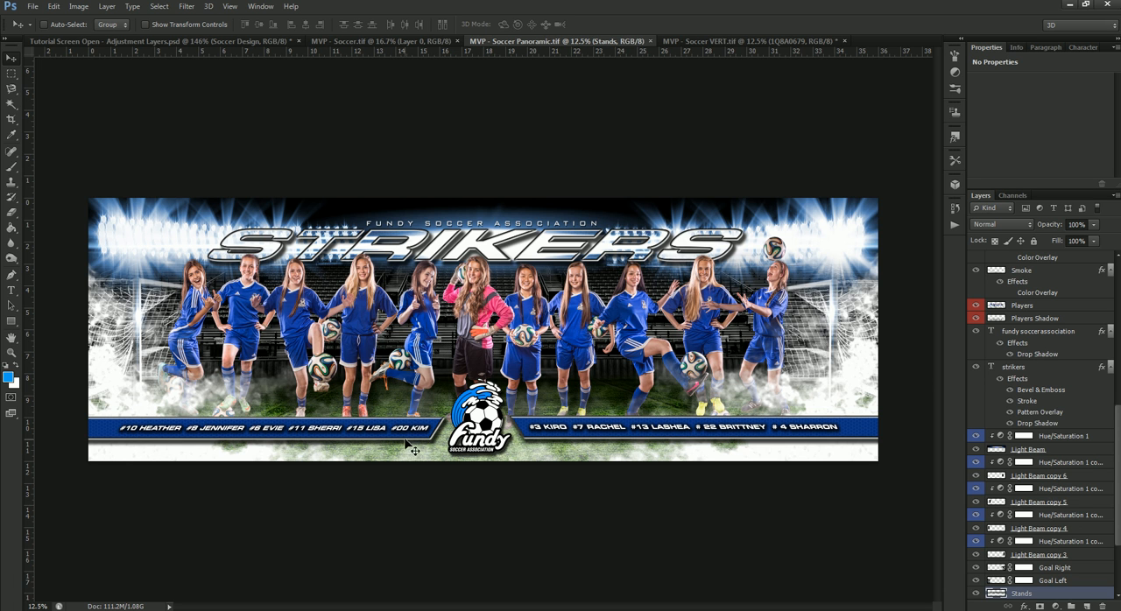
{"action": "left_click", "coordinate": [11, 290]}
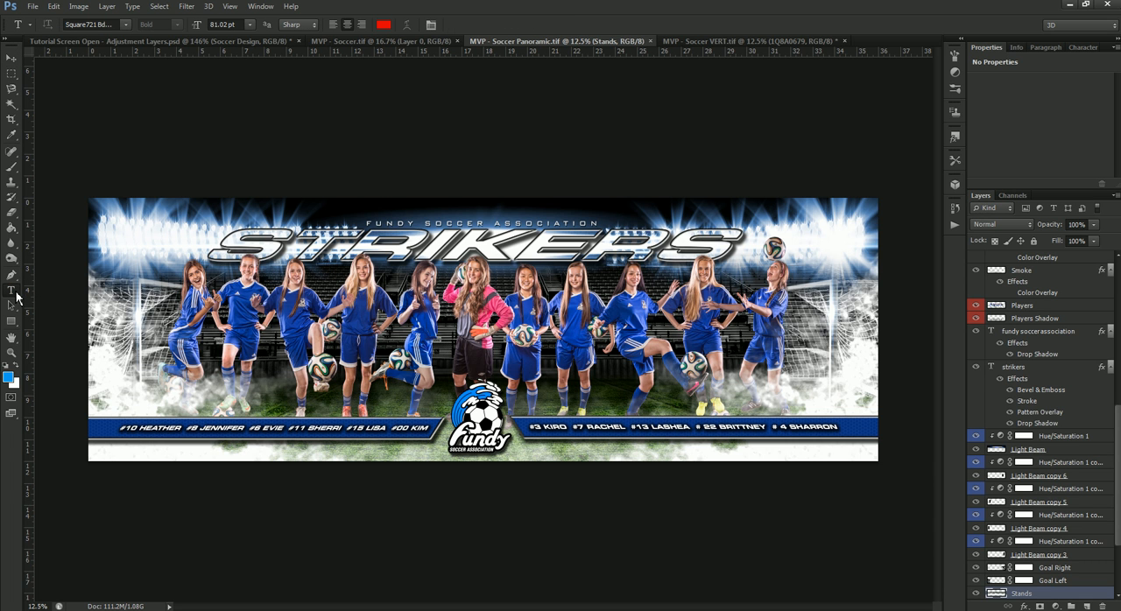
{"action": "left_click_drag", "start_coordinate": [121, 429], "coordinate": [486, 449]}
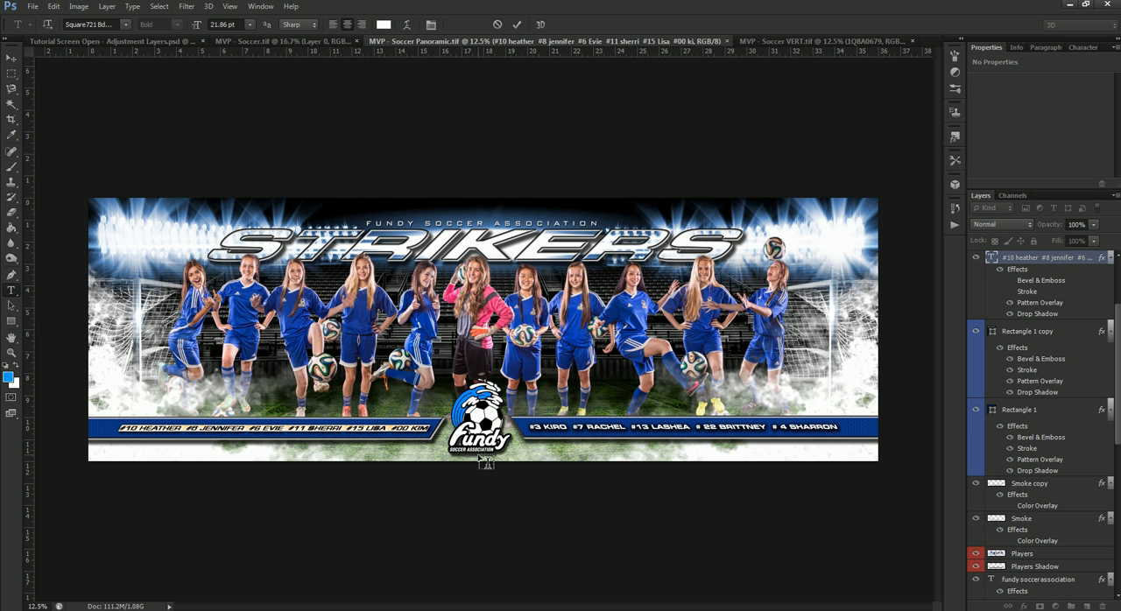
{"action": "type", "text": "j"}
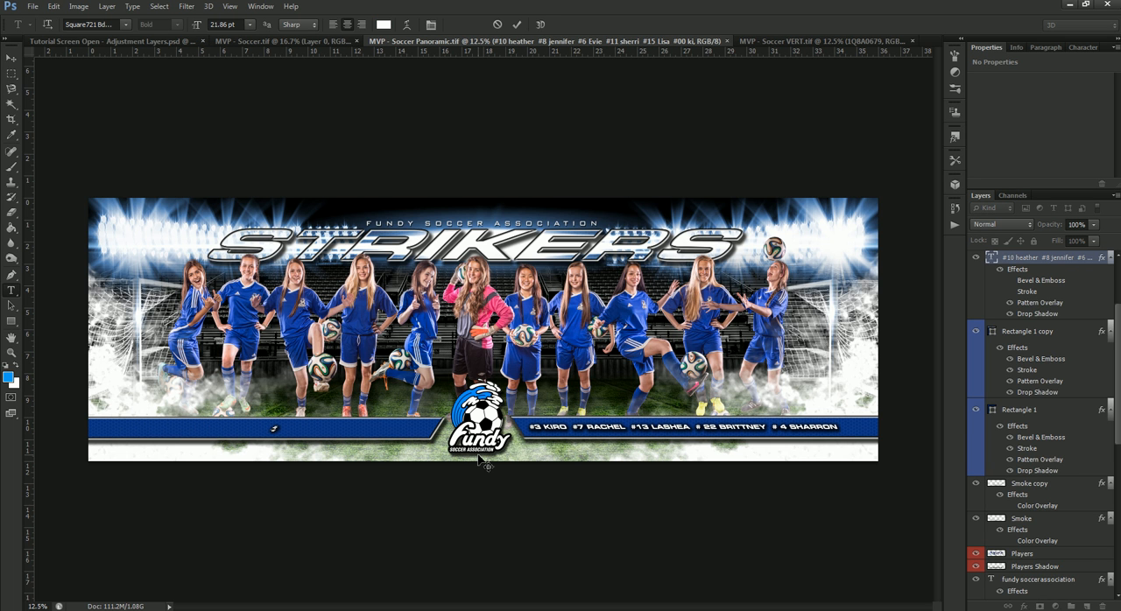
{"action": "type", "text": "ifsrff"}
{"action": "left_click", "coordinate": [498, 24]}
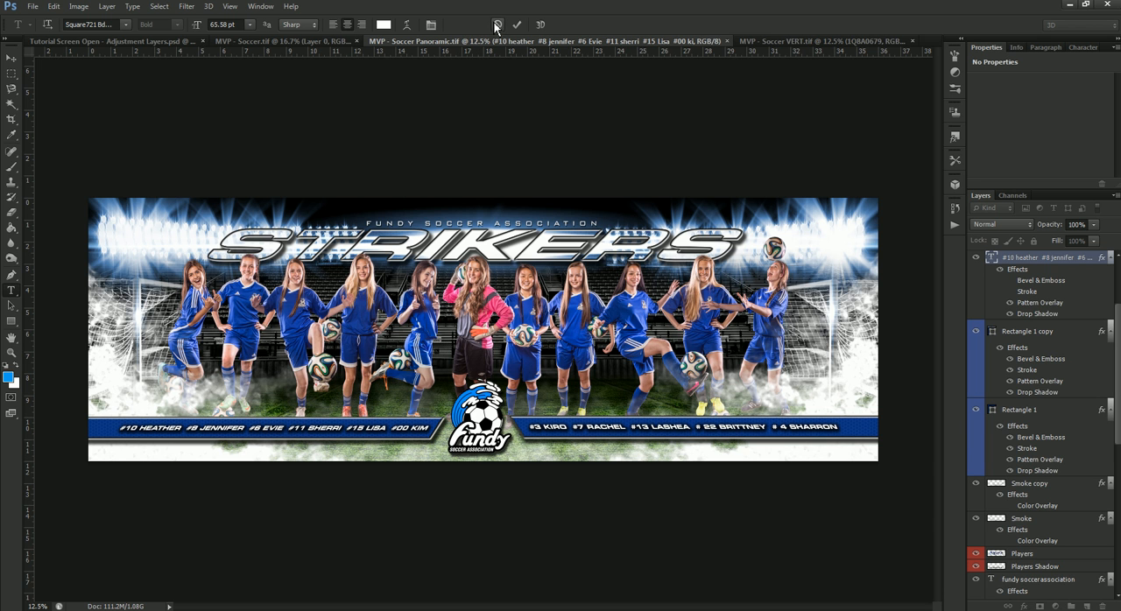
{"action": "left_click", "coordinate": [10, 58]}
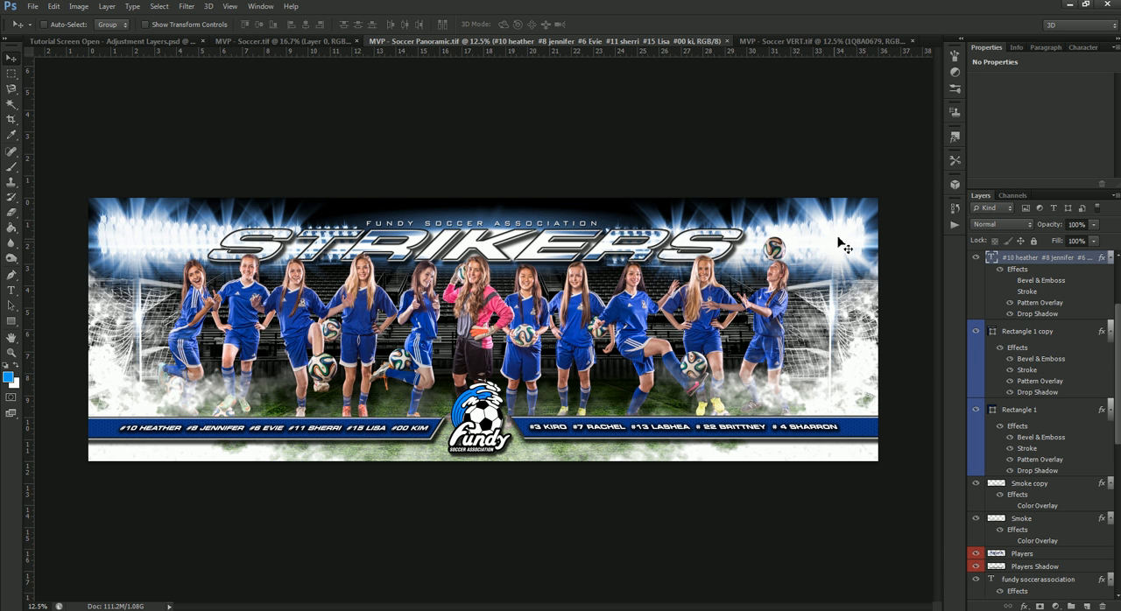
Step: Set the Hue/Saturation 1 copy 2 adjustment above the Left Lights layer to hue 0 and saturation 78
{"action": "scroll", "coordinate": [1017, 447], "scroll_direction": "down", "scroll_amount": 10}
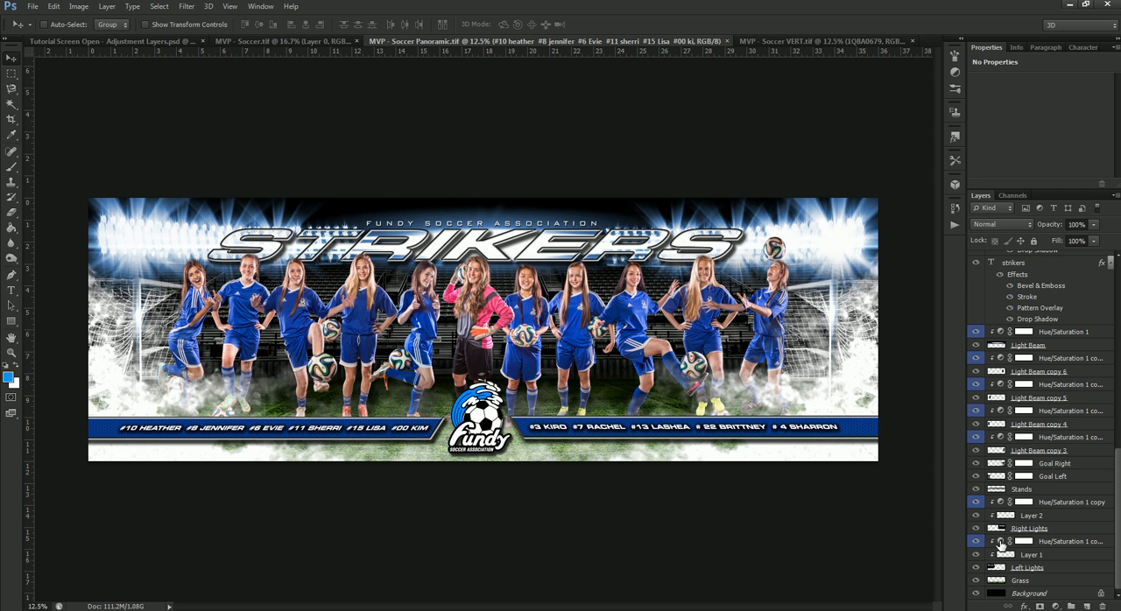
{"action": "left_click", "coordinate": [1000, 545]}
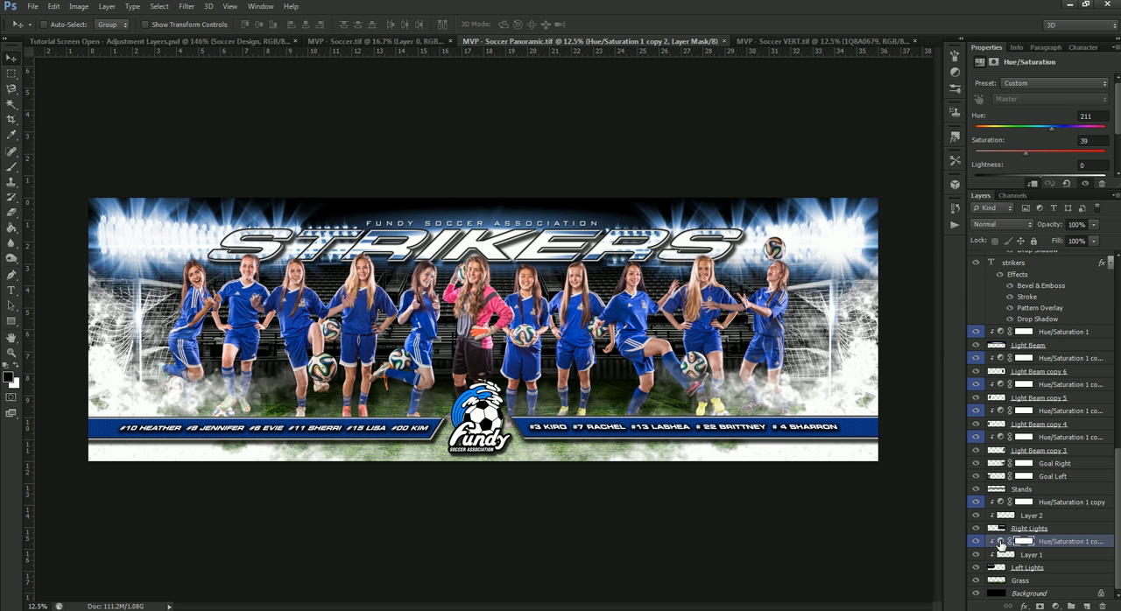
{"action": "left_click_drag", "start_coordinate": [1048, 127], "coordinate": [960, 134]}
{"action": "left_click_drag", "start_coordinate": [1026, 152], "coordinate": [1078, 147]}
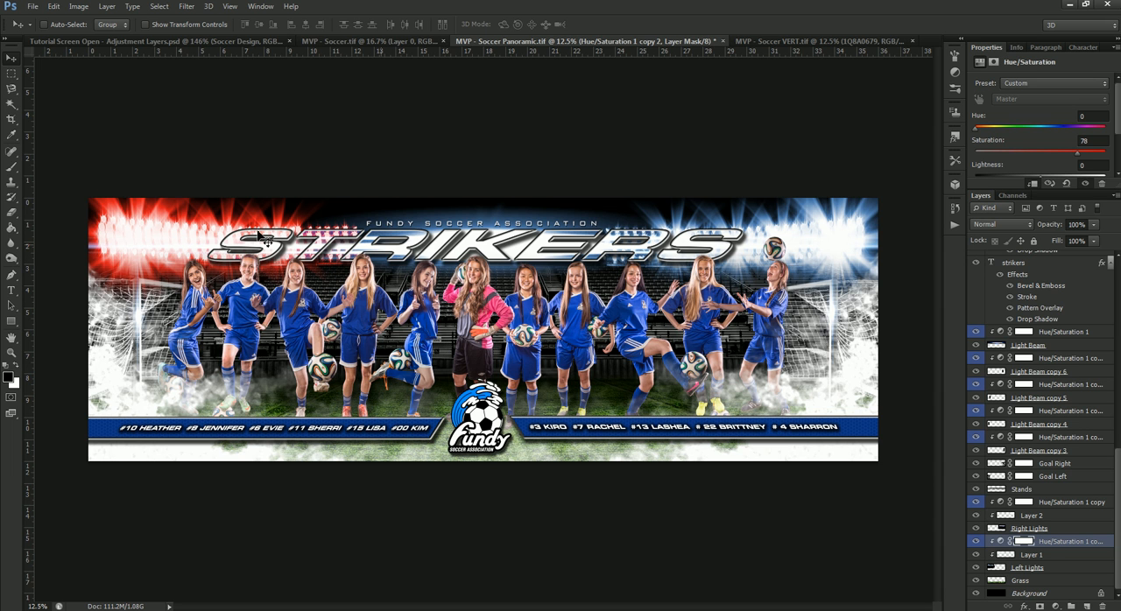
{"action": "right_click", "coordinate": [1074, 543]}
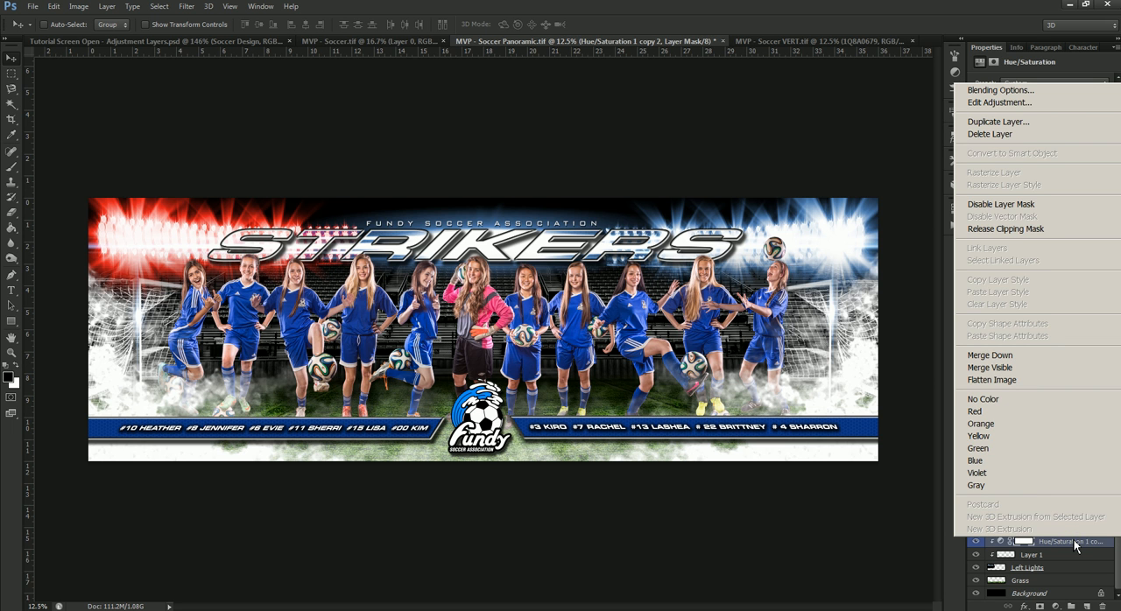
{"action": "left_click", "coordinate": [1045, 545]}
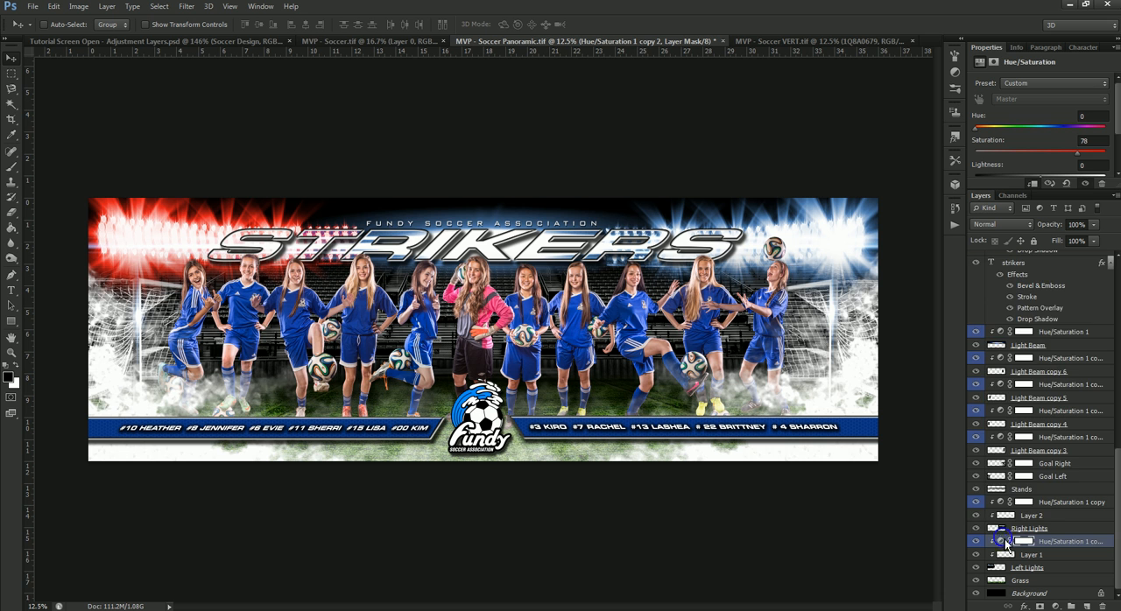
{"action": "right_click", "coordinate": [1004, 543]}
{"action": "right_click", "coordinate": [1060, 548]}
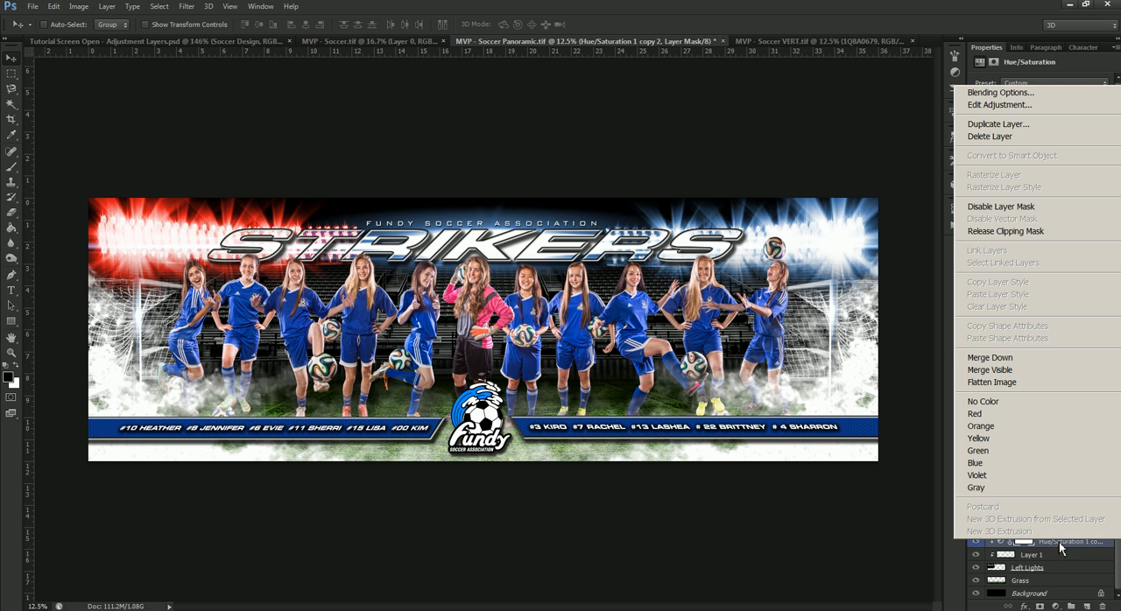
{"action": "right_click", "coordinate": [1109, 551]}
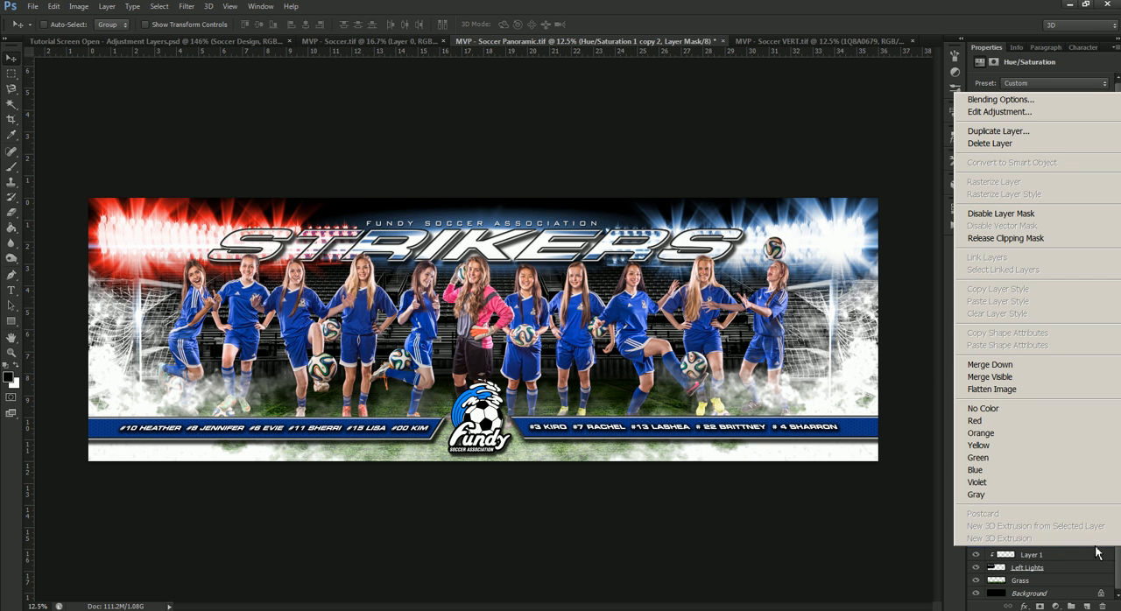
{"action": "left_click", "coordinate": [900, 552]}
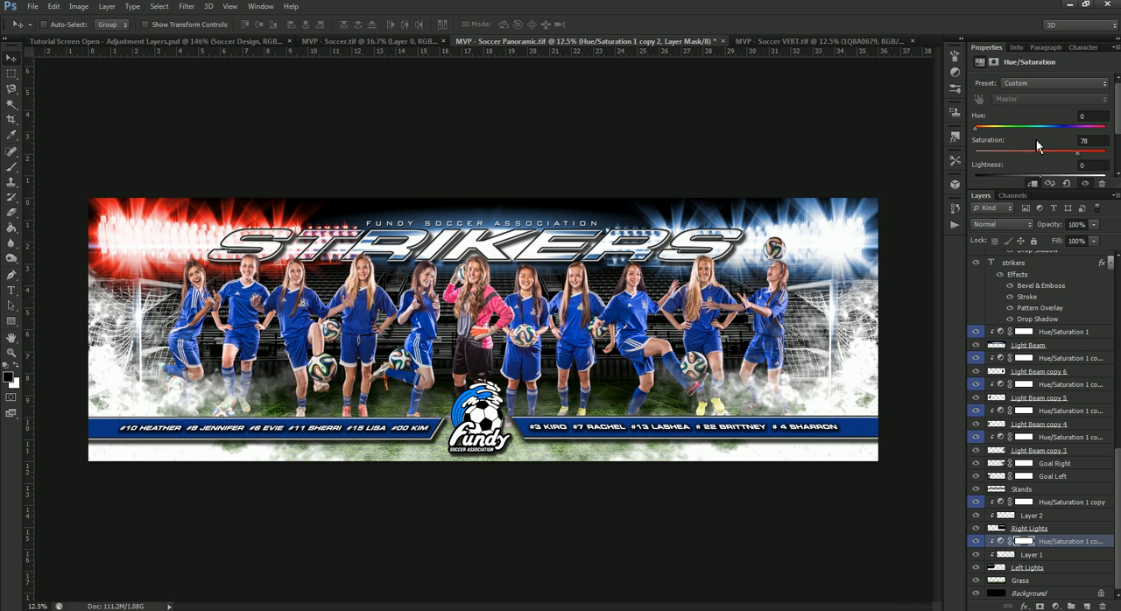
Step: Set the Hue/Saturation 1 copy adjustment above the Right Lights layer to hue 0 and saturation 78
{"action": "left_click", "coordinate": [1068, 504]}
{"action": "left_click_drag", "start_coordinate": [1097, 116], "coordinate": [1053, 115]}
{"action": "type", "text": "0"}
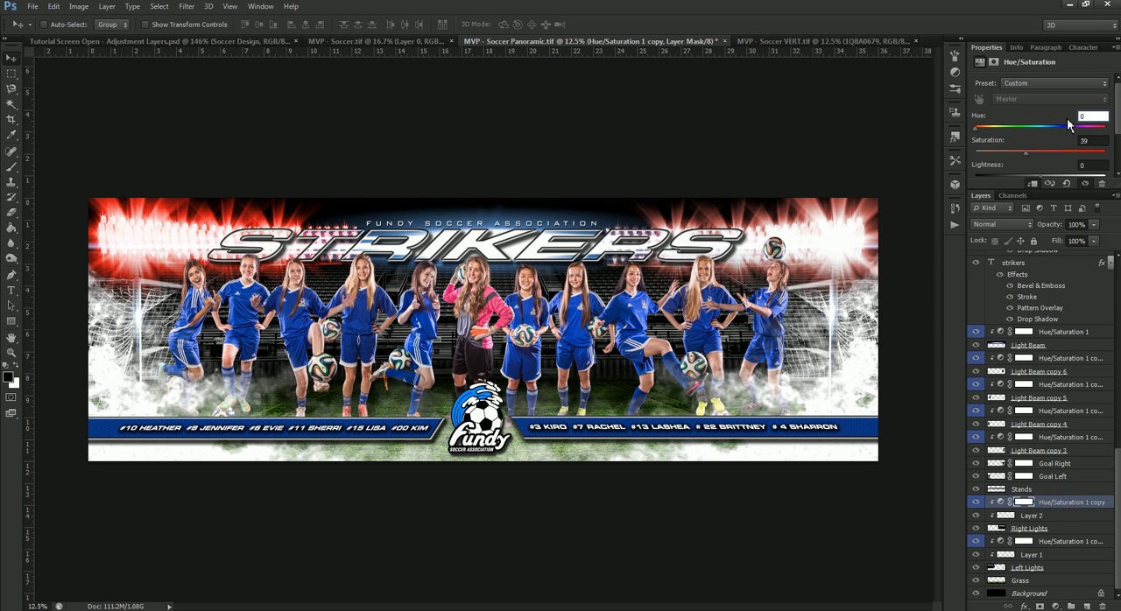
{"action": "double_click", "coordinate": [1092, 141]}
{"action": "type", "text": "78"}
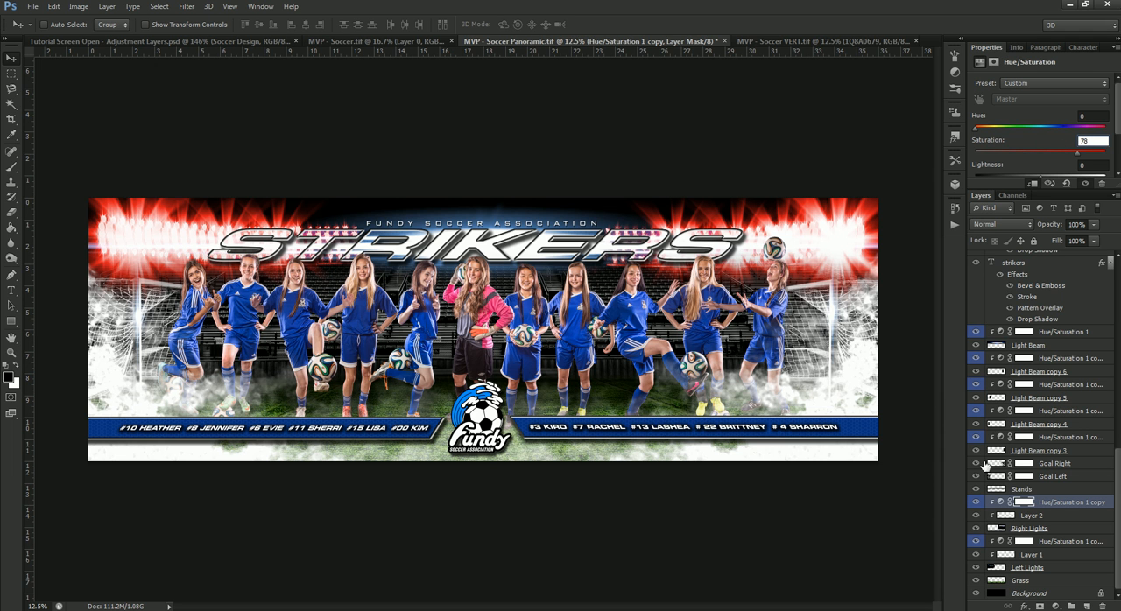
Step: Set the Hue/Saturation 1 copy 4 adjustment on Light Beam copy 3 to hue 0 and increase its saturation
{"action": "scroll", "coordinate": [1023, 505], "scroll_direction": "up", "scroll_amount": 1}
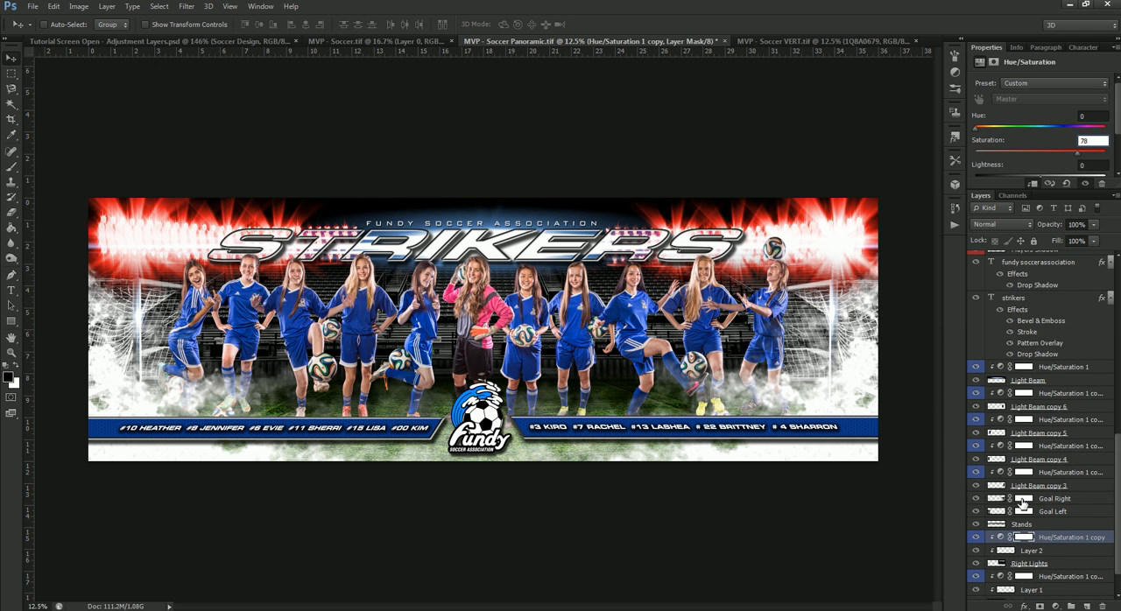
{"action": "left_click", "coordinate": [1005, 473]}
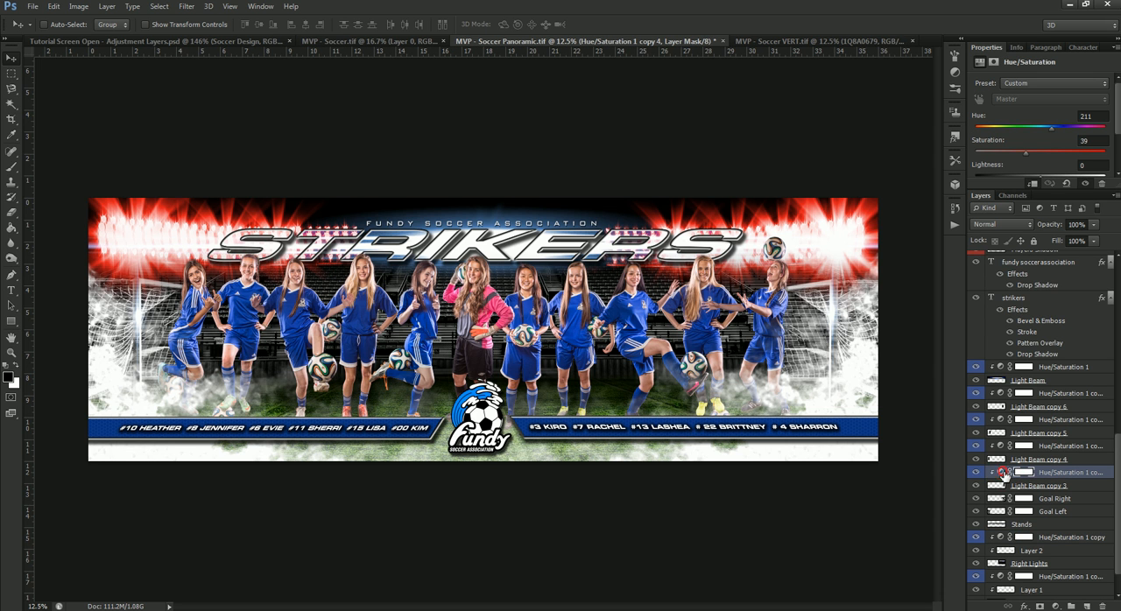
{"action": "left_click", "coordinate": [1053, 127]}
{"action": "type", "text": "0"}
{"action": "left_click", "coordinate": [1072, 140]}
{"action": "type", "text": "78"}
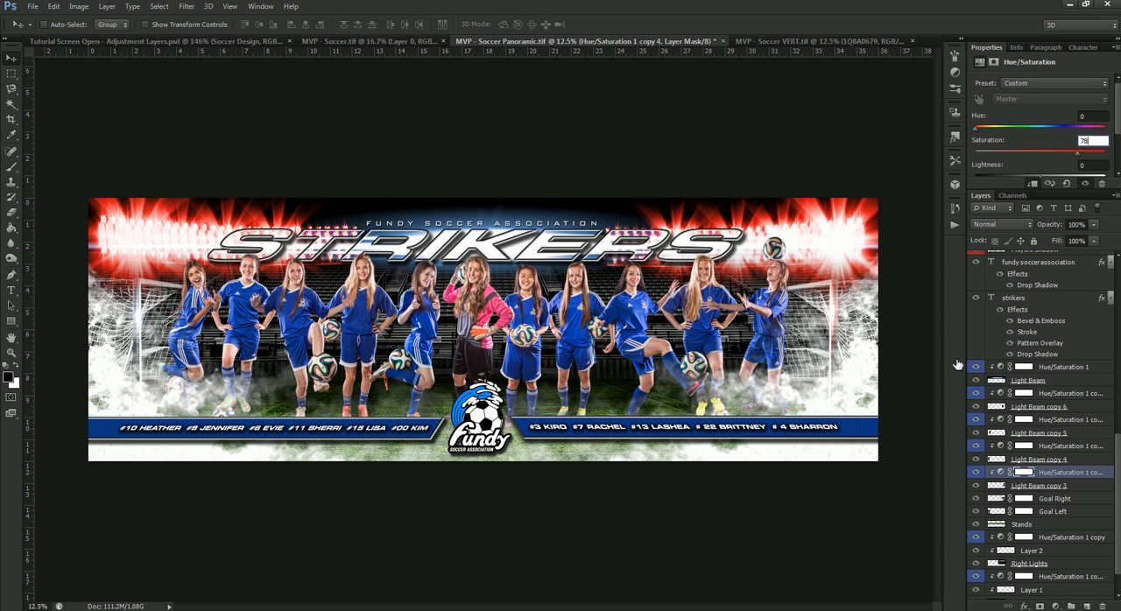
Step: Set the Hue/Saturation 1 copy 5 adjustment on Light Beam copy 4 to hue 0 and saturation 78
{"action": "left_click", "coordinate": [1001, 448]}
{"action": "type", "text": "0"}
{"action": "key", "text": "Tab"}
{"action": "type", "text": "78"}
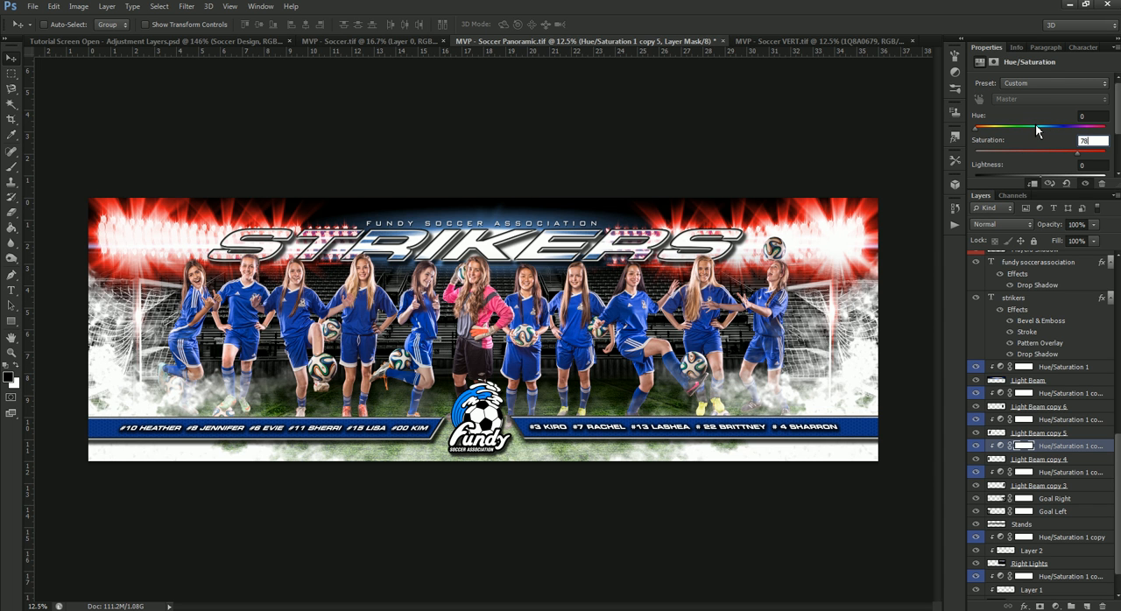
Step: Set the Hue/Saturation 1 copy 6 adjustment on Light Beam copy 5 to hue 0 and saturation 78
{"action": "left_click", "coordinate": [1003, 421]}
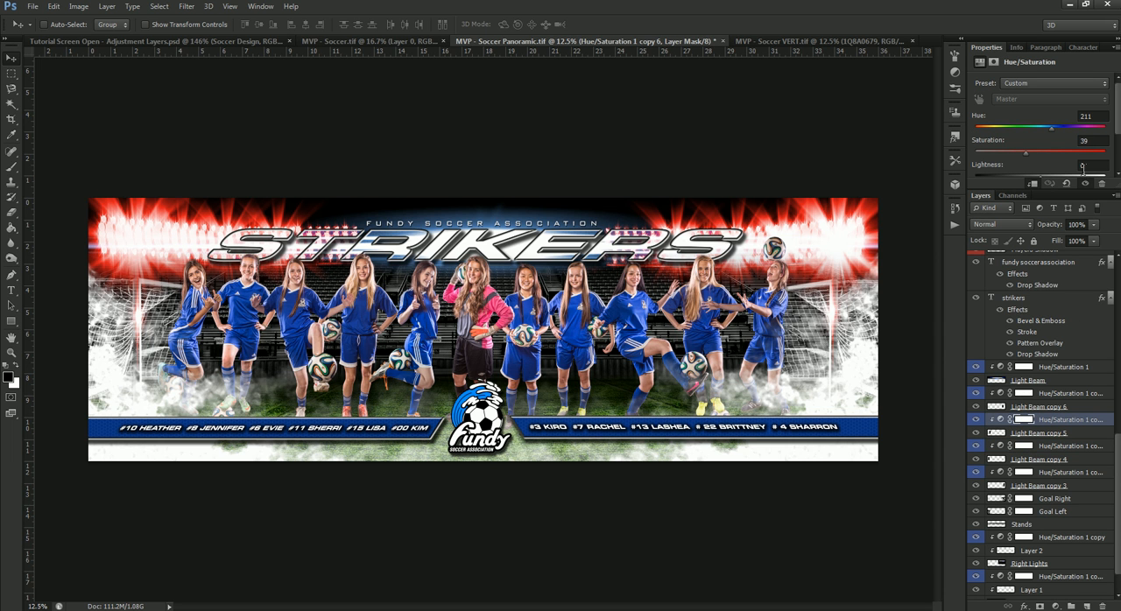
{"action": "left_click", "coordinate": [1038, 122]}
{"action": "type", "text": "0"}
{"action": "key", "text": "Tab"}
{"action": "type", "text": "78"}
Step: Set the Hue/Saturation 1 copy 7 adjustment on Light Beam copy 6 to hue 0 and saturation 78
{"action": "left_click", "coordinate": [1005, 393]}
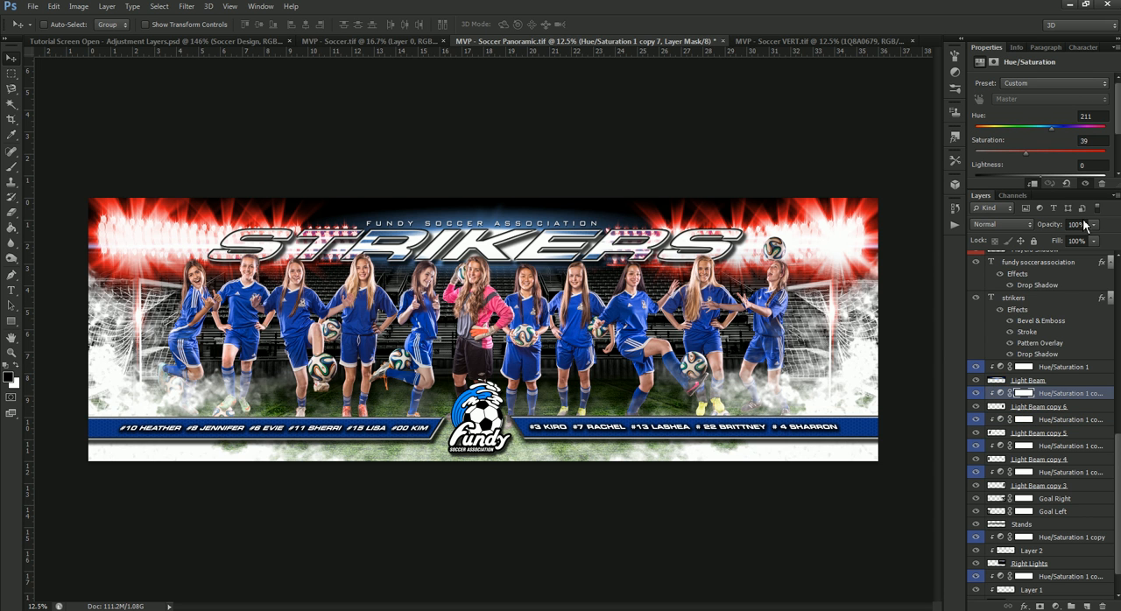
{"action": "double_click", "coordinate": [1101, 116]}
{"action": "type", "text": "0"}
{"action": "key", "text": "Tab"}
{"action": "type", "text": "78"}
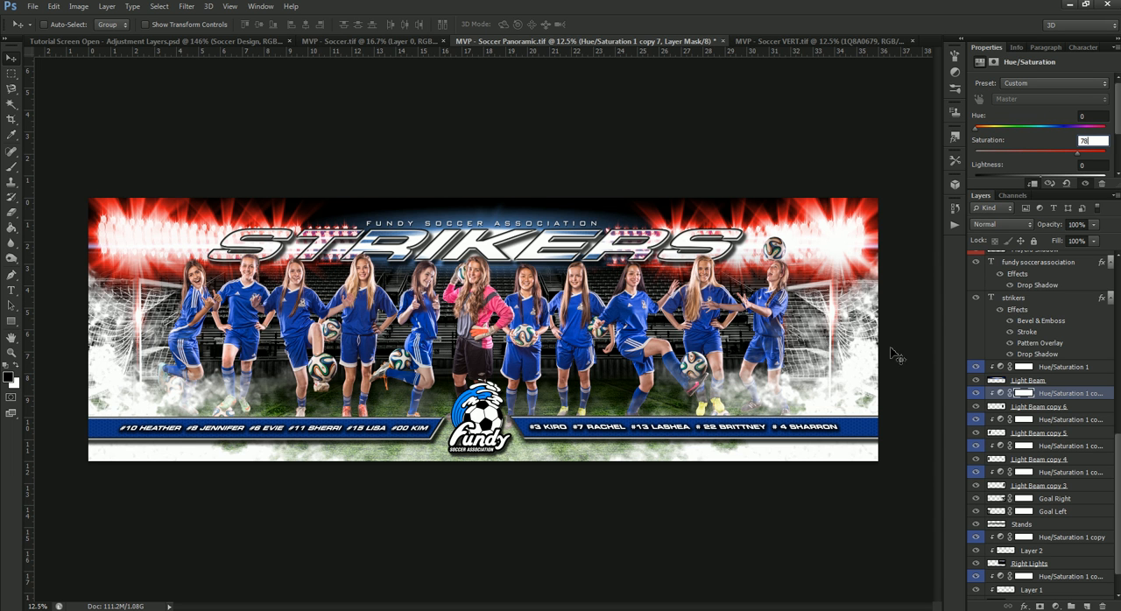
Step: Set the Hue/Saturation 1 adjustment on the Light Beam layer behind the STRIKERS title to hue 0 and saturation 78
{"action": "left_click", "coordinate": [1000, 368]}
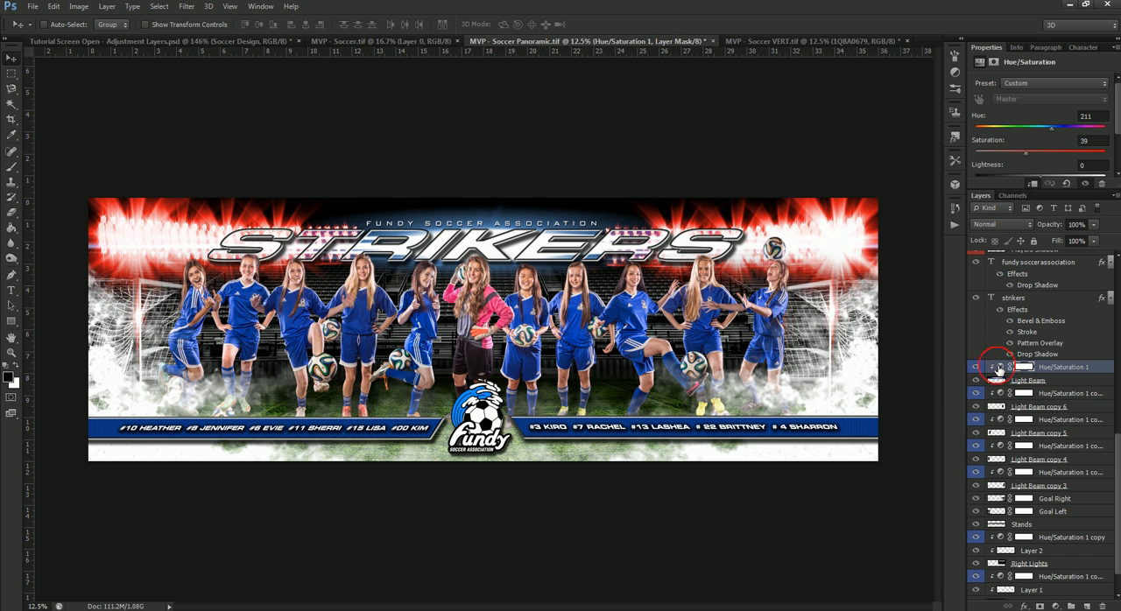
{"action": "left_click", "coordinate": [1084, 115]}
{"action": "type", "text": "0"}
{"action": "key", "text": "Tab"}
{"action": "type", "text": "78"}
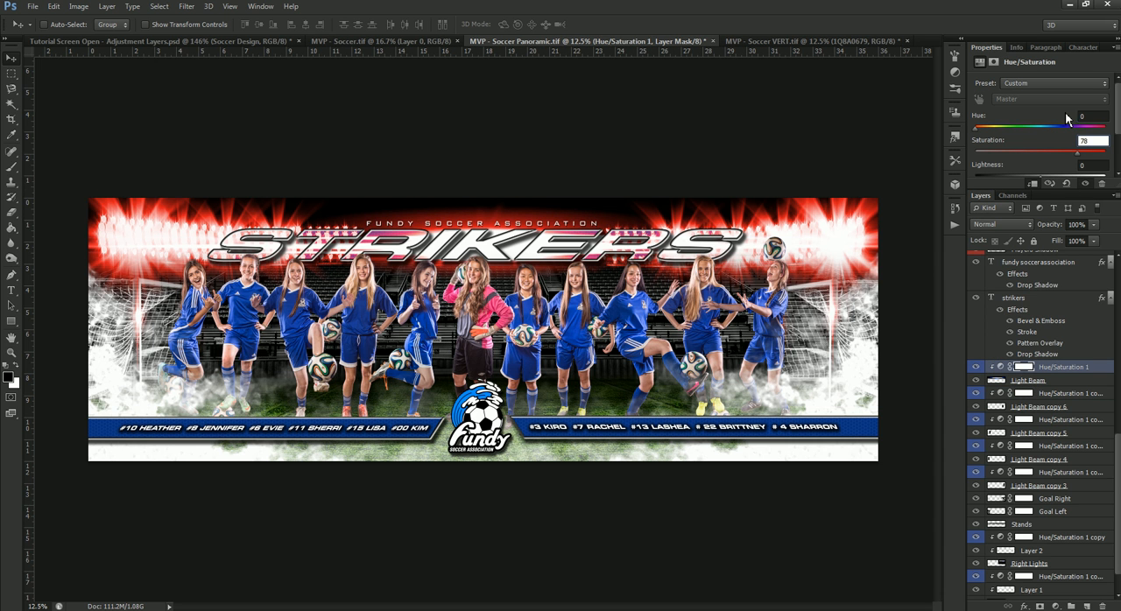
{"action": "key", "text": "Return"}
Step: Change the fill color of the Rectangle 1 banner behind the left roster to red, #c60000, and copy its hex code
{"action": "right_click", "coordinate": [432, 429]}
{"action": "left_click", "coordinate": [452, 429]}
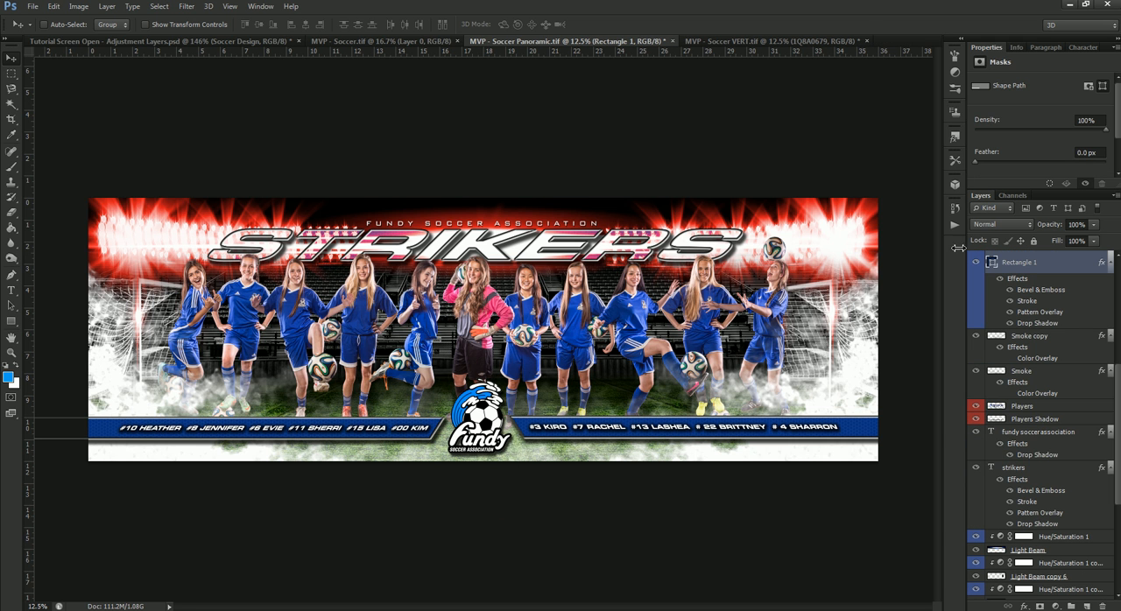
{"action": "double_click", "coordinate": [993, 264]}
{"action": "left_click_drag", "start_coordinate": [885, 378], "coordinate": [883, 359]}
{"action": "mouse_move", "coordinate": [857, 400]}
{"action": "left_mouse_down"}
{"action": "mouse_move", "coordinate": [881, 408]}
{"action": "mouse_move", "coordinate": [876, 383]}
{"action": "mouse_move", "coordinate": [871, 394]}
{"action": "left_mouse_up"}
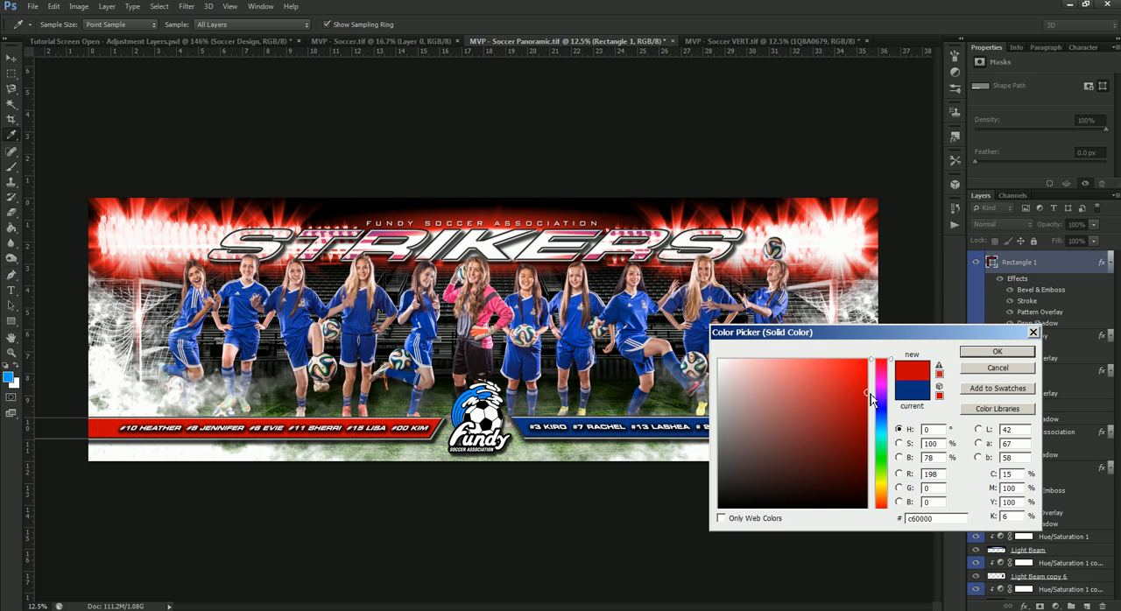
{"action": "left_click_drag", "start_coordinate": [955, 520], "coordinate": [863, 529]}
{"action": "key", "text": "ctrl+c"}
{"action": "left_click", "coordinate": [999, 353]}
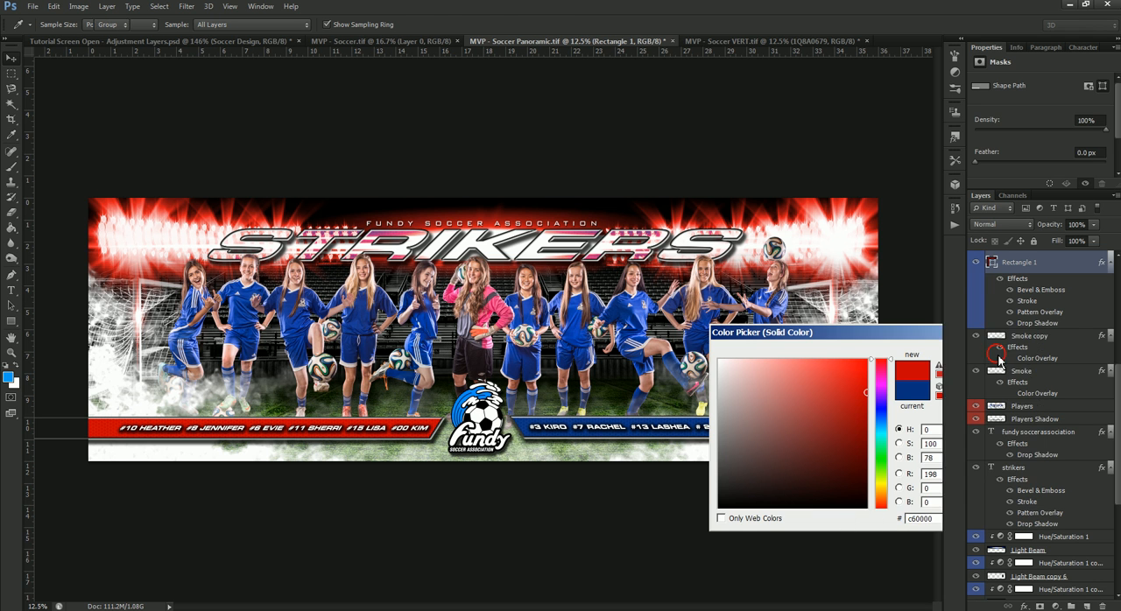
Step: Apply the copied red, #c60000, as the fill color of the Rectangle 1 copy banner behind the right roster
{"action": "scroll", "coordinate": [1013, 360], "scroll_direction": "up", "scroll_amount": 5}
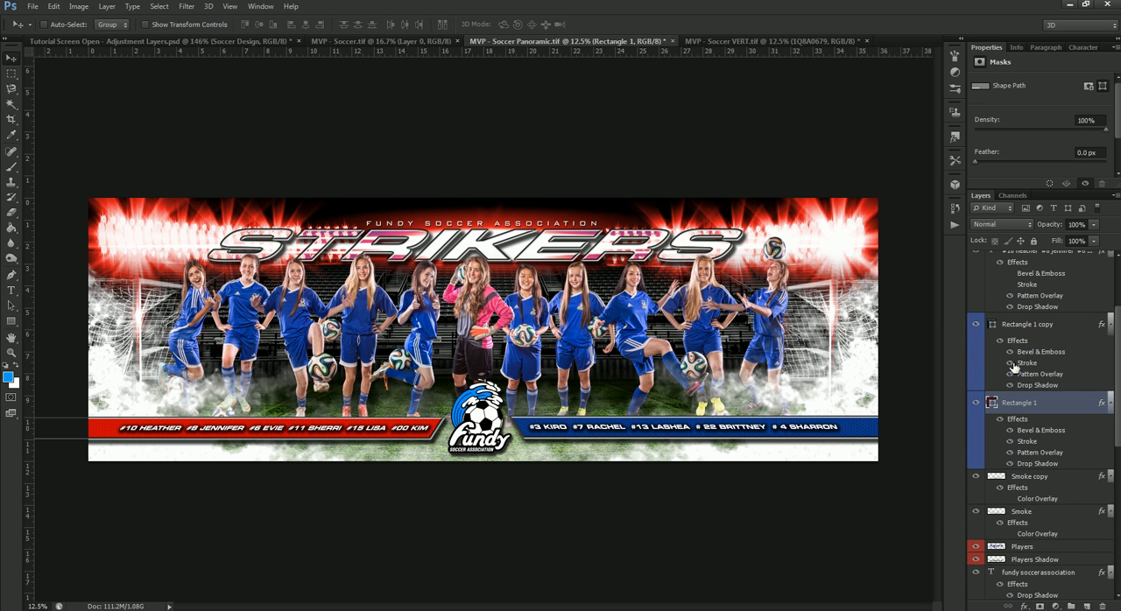
{"action": "double_click", "coordinate": [992, 326]}
{"action": "left_click_drag", "start_coordinate": [951, 523], "coordinate": [826, 528]}
{"action": "key", "text": "ctrl+v"}
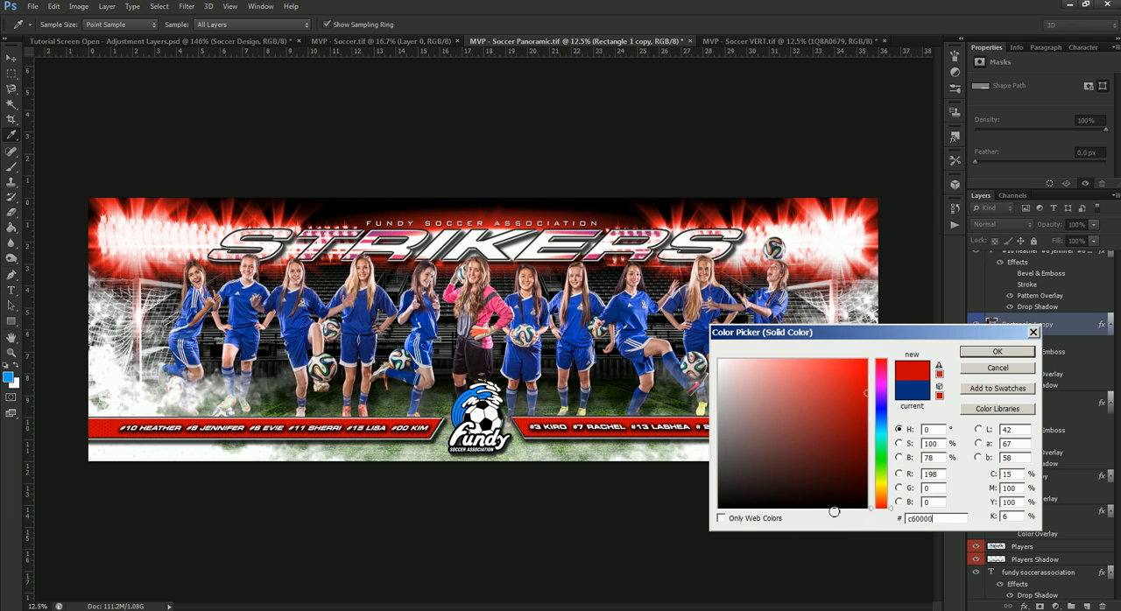
{"action": "left_click", "coordinate": [997, 352]}
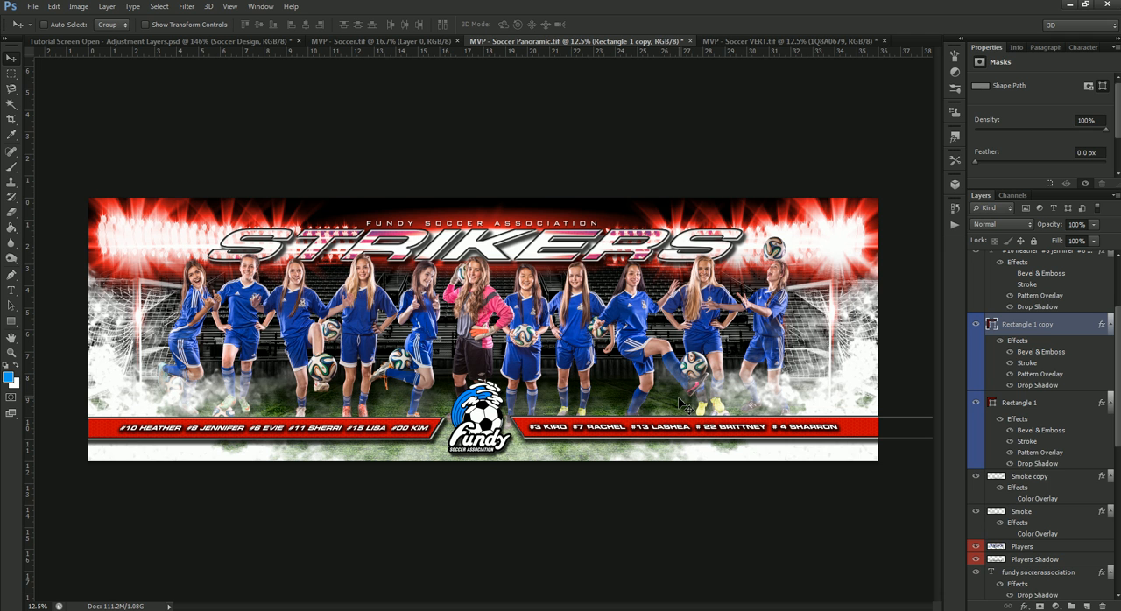
Step: Select the Players layer from the team photo on the canvas and hide the Players Shadow layer
{"action": "right_click", "coordinate": [633, 304]}
{"action": "left_click", "coordinate": [659, 316]}
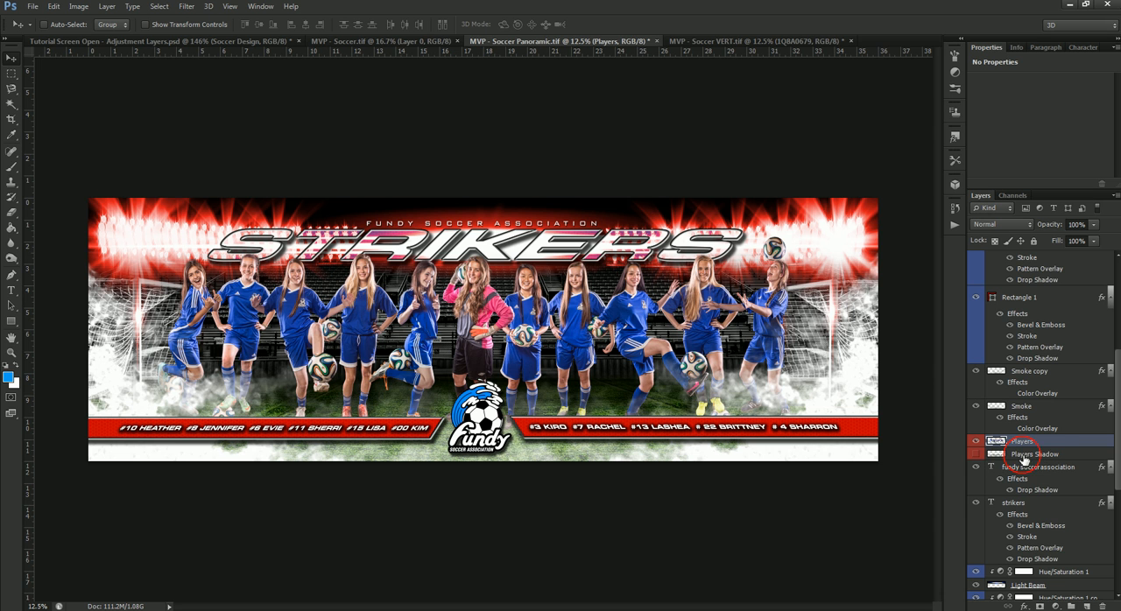
{"action": "left_click", "coordinate": [976, 455]}
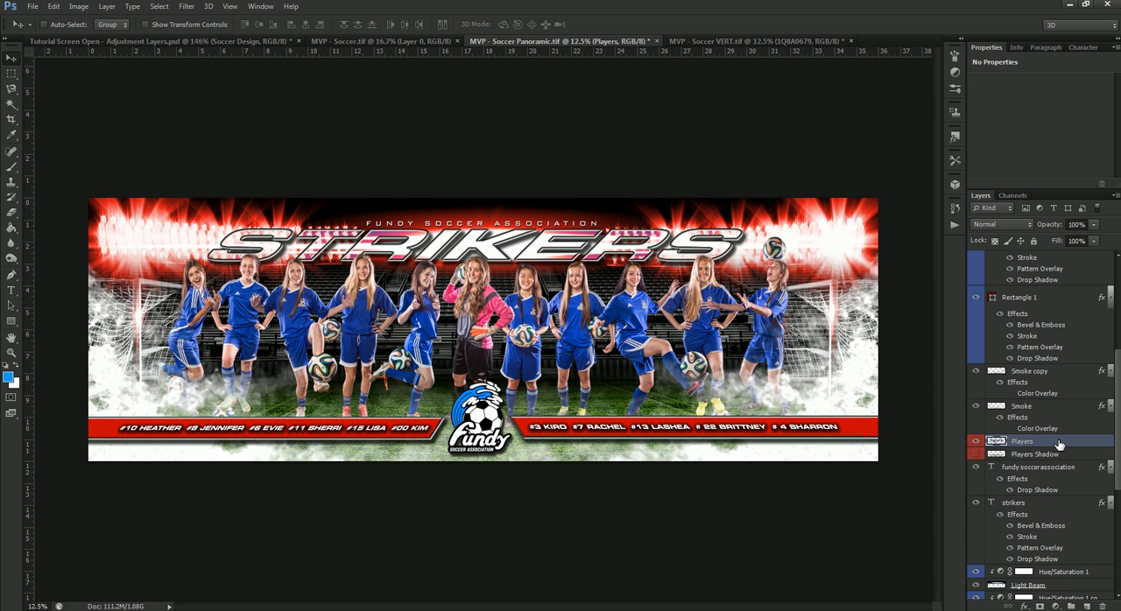
Step: Duplicate the Players layer beneath the original and give the copy a black, #000000, Color Overlay
{"action": "key", "text": "ctrl+j"}
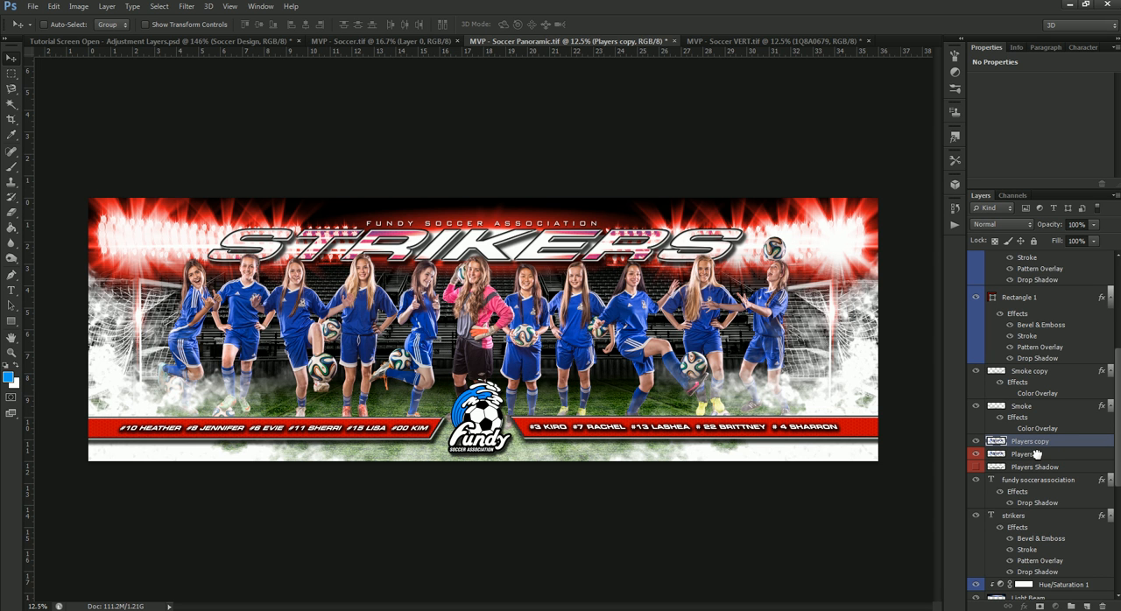
{"action": "left_click_drag", "start_coordinate": [1044, 448], "coordinate": [1044, 469]}
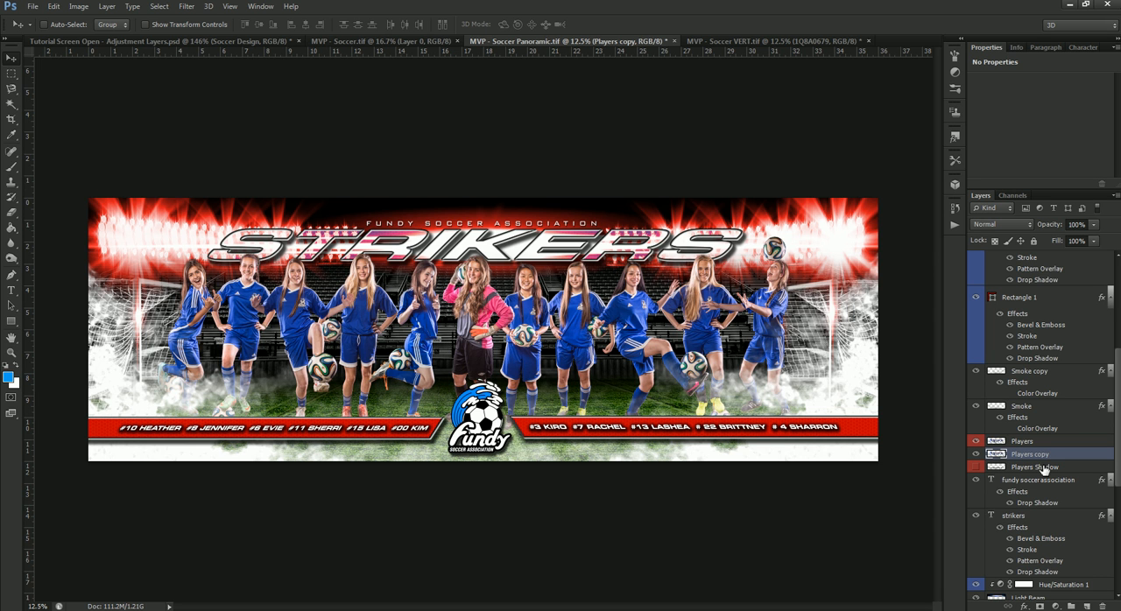
{"action": "right_click", "coordinate": [1068, 454]}
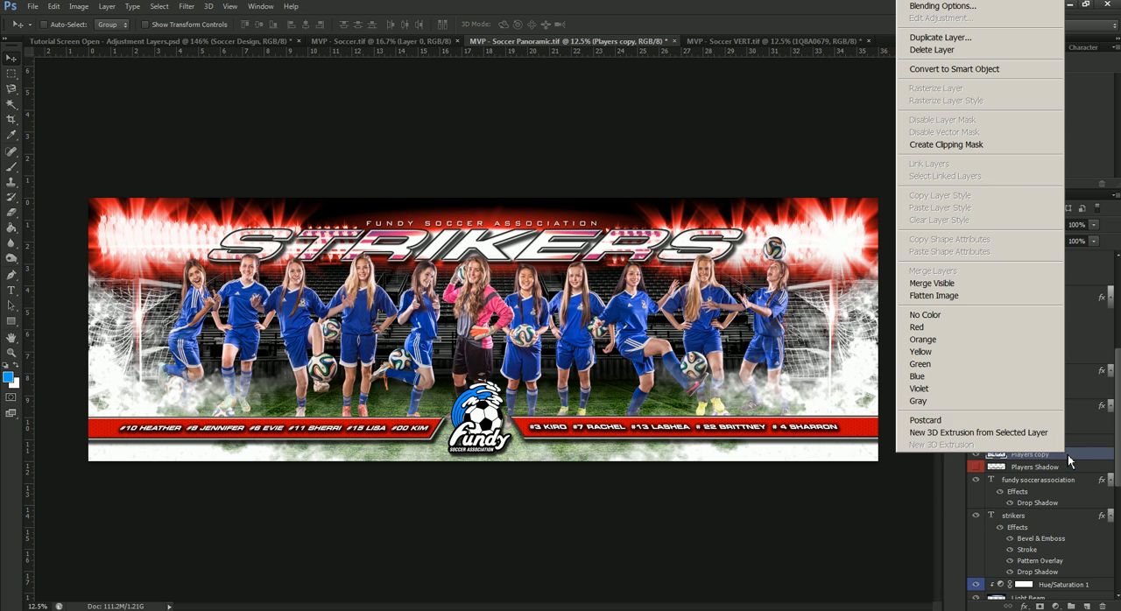
{"action": "left_click", "coordinate": [992, 9]}
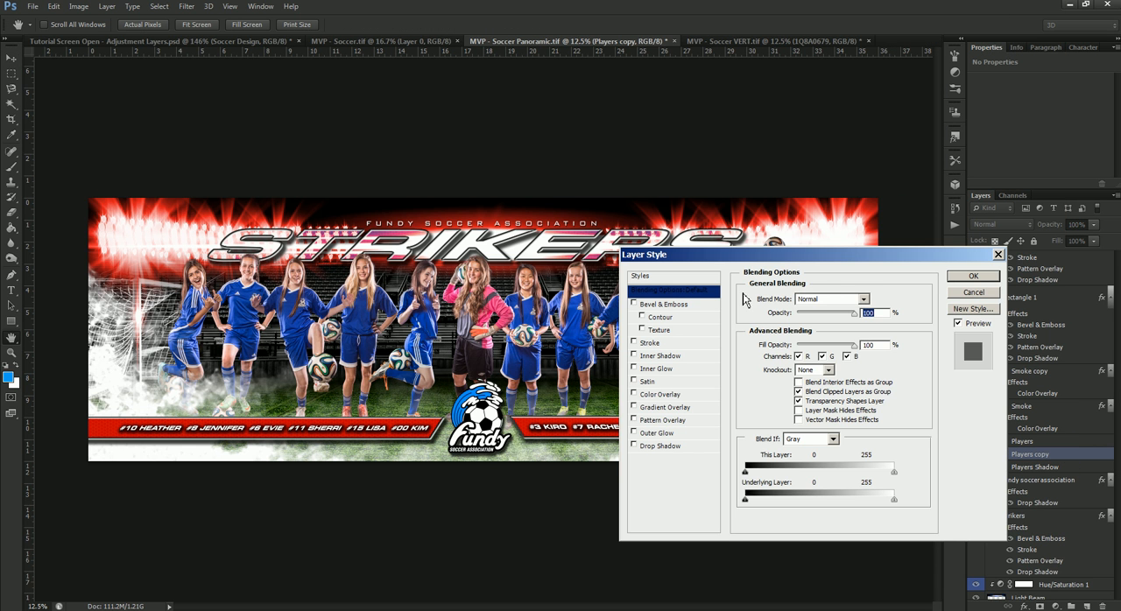
{"action": "left_click", "coordinate": [666, 395]}
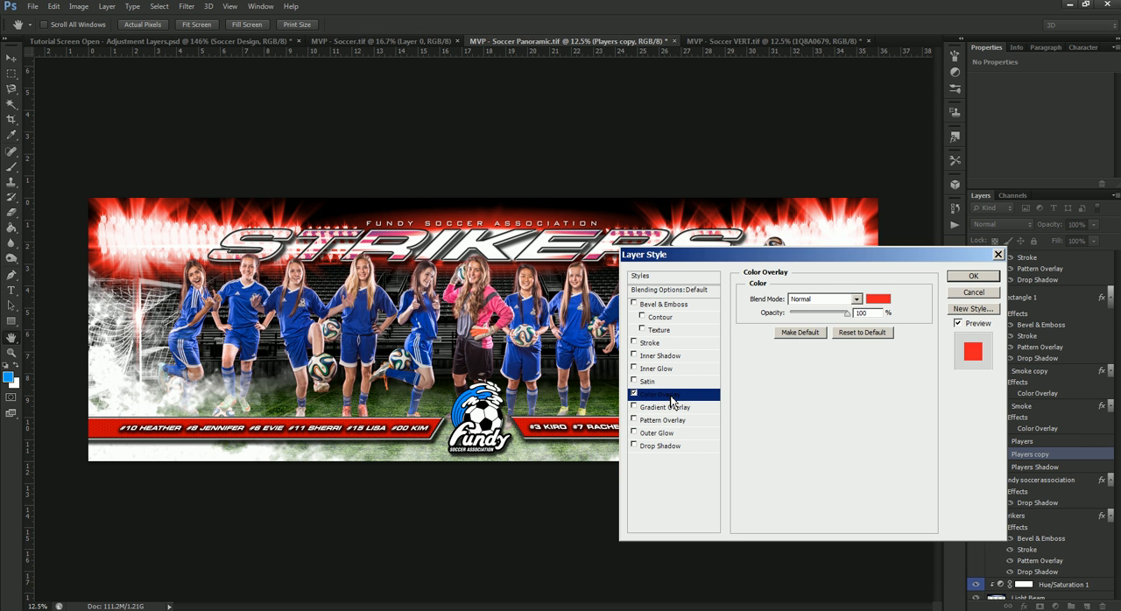
{"action": "left_click", "coordinate": [879, 299]}
{"action": "left_click_drag", "start_coordinate": [776, 427], "coordinate": [775, 536]}
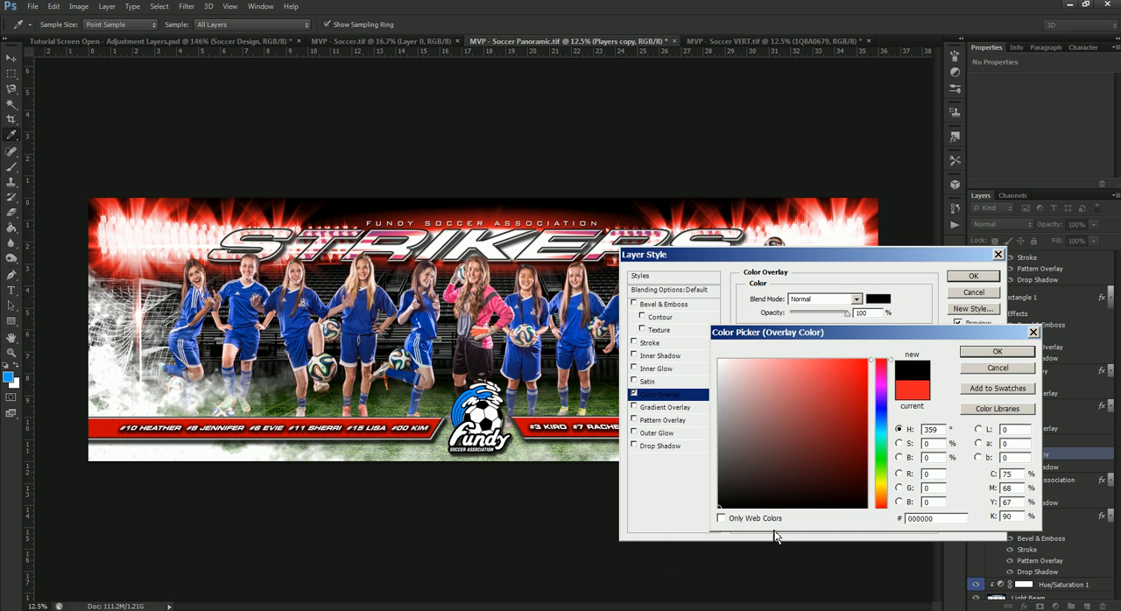
{"action": "left_click", "coordinate": [986, 353]}
{"action": "left_click", "coordinate": [988, 277]}
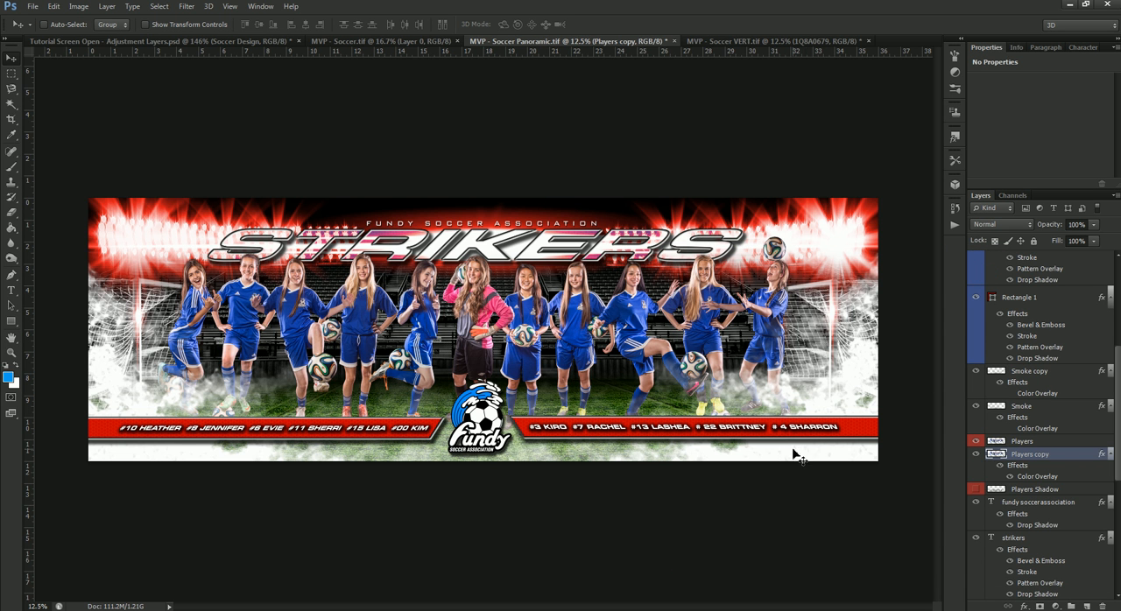
Step: Squash the Players copy layer vertically to about 30% height, keeping its bottom edge in place
{"action": "key", "text": "ctrl+t"}
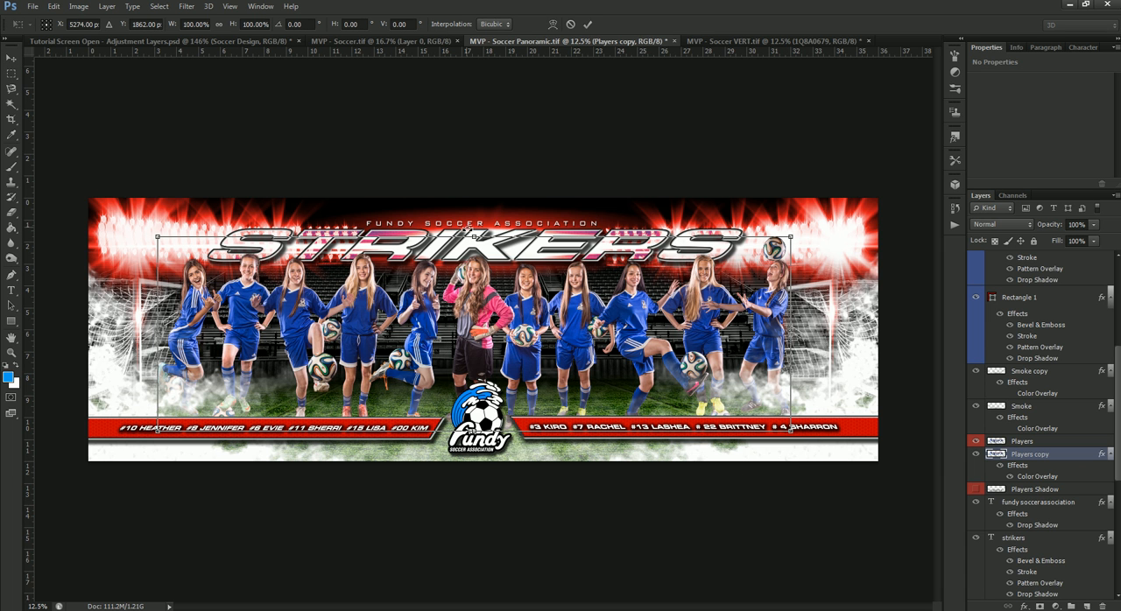
{"action": "left_click_drag", "start_coordinate": [472, 237], "coordinate": [476, 374]}
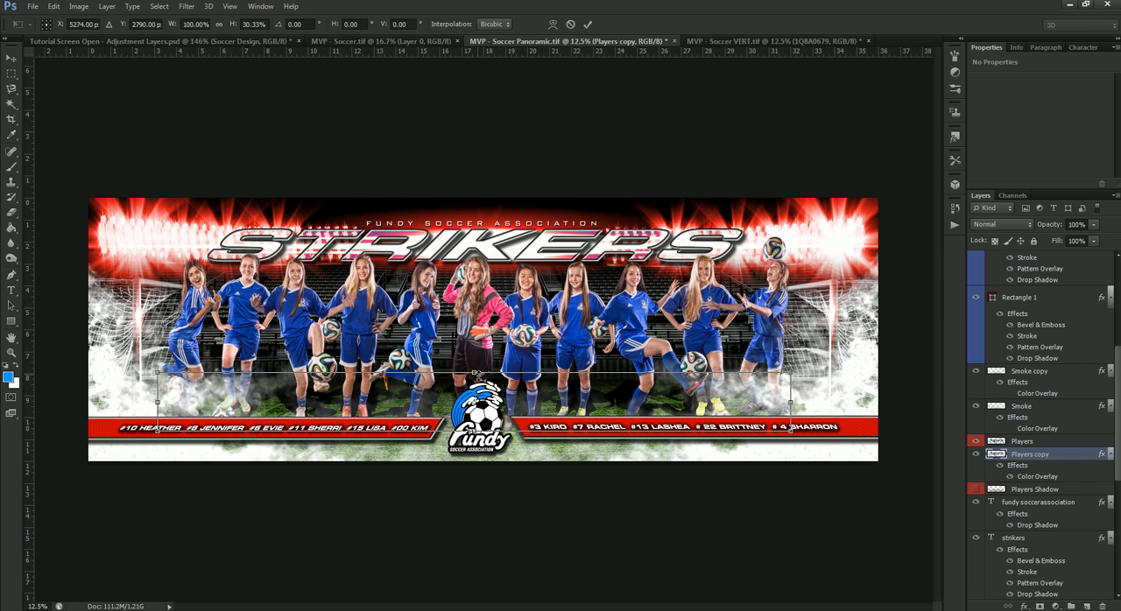
{"action": "key", "text": "Return"}
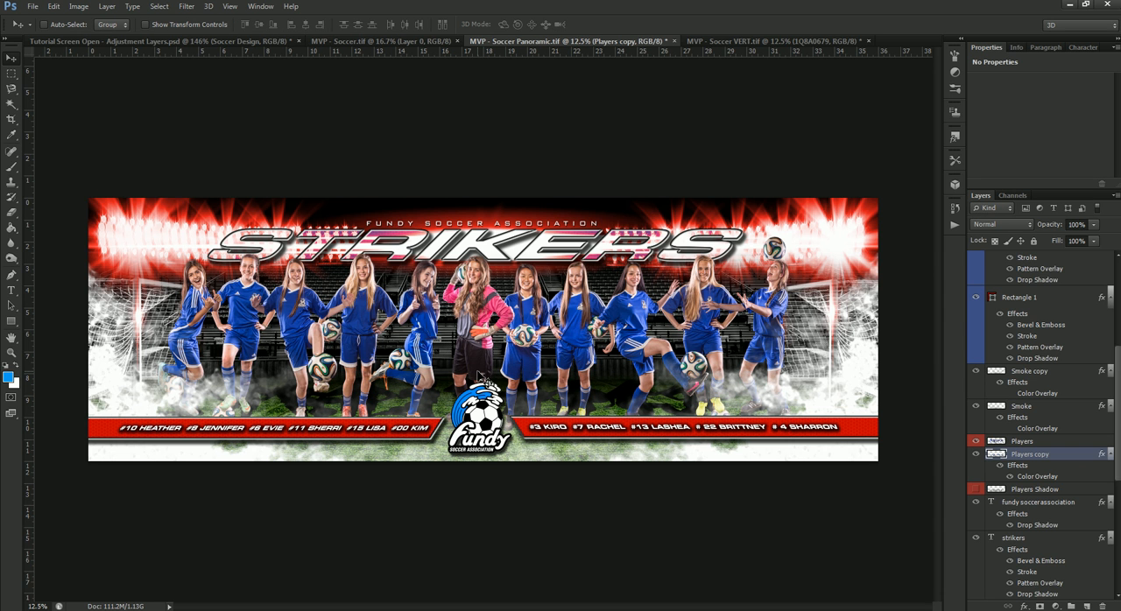
Step: Apply a Field Blur of 117 px to the Players copy layer
{"action": "left_click", "coordinate": [186, 6]}
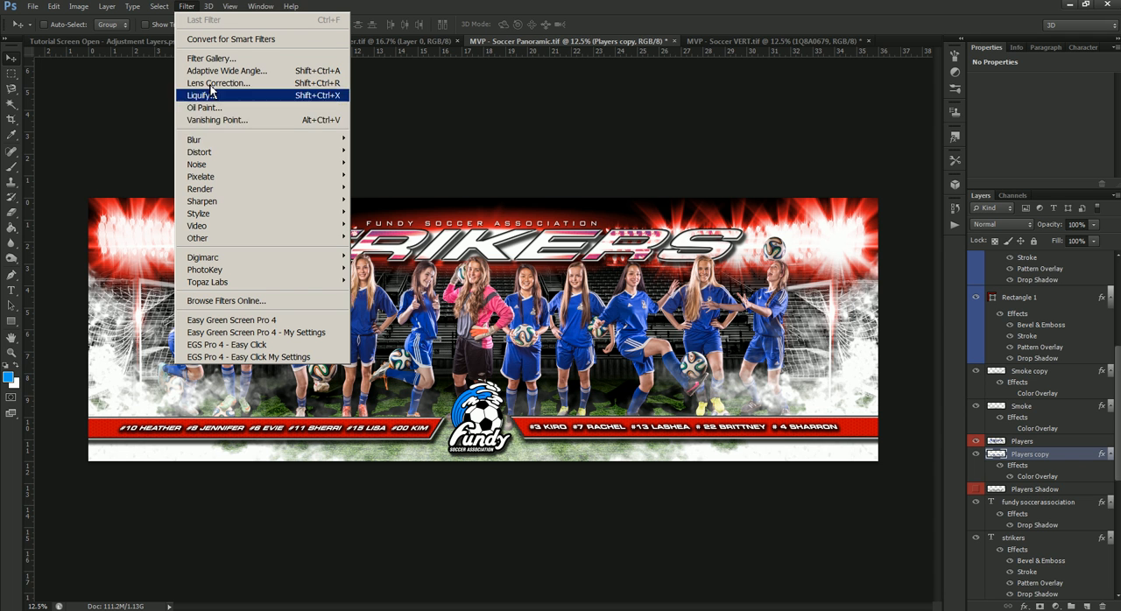
{"action": "mouse_move", "coordinate": [210, 140]}
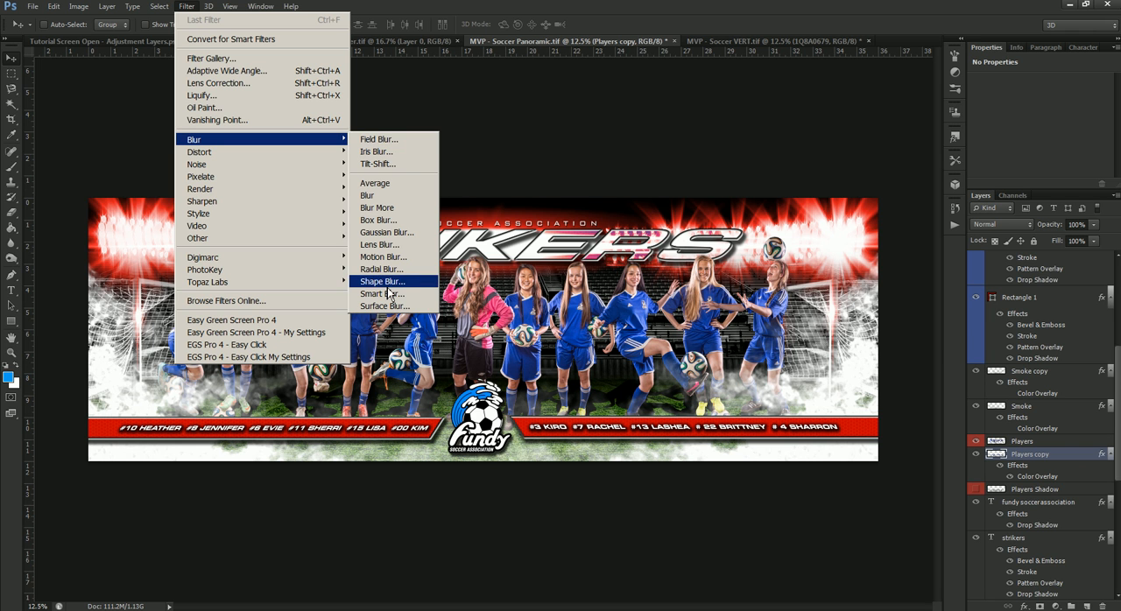
{"action": "left_click", "coordinate": [386, 143]}
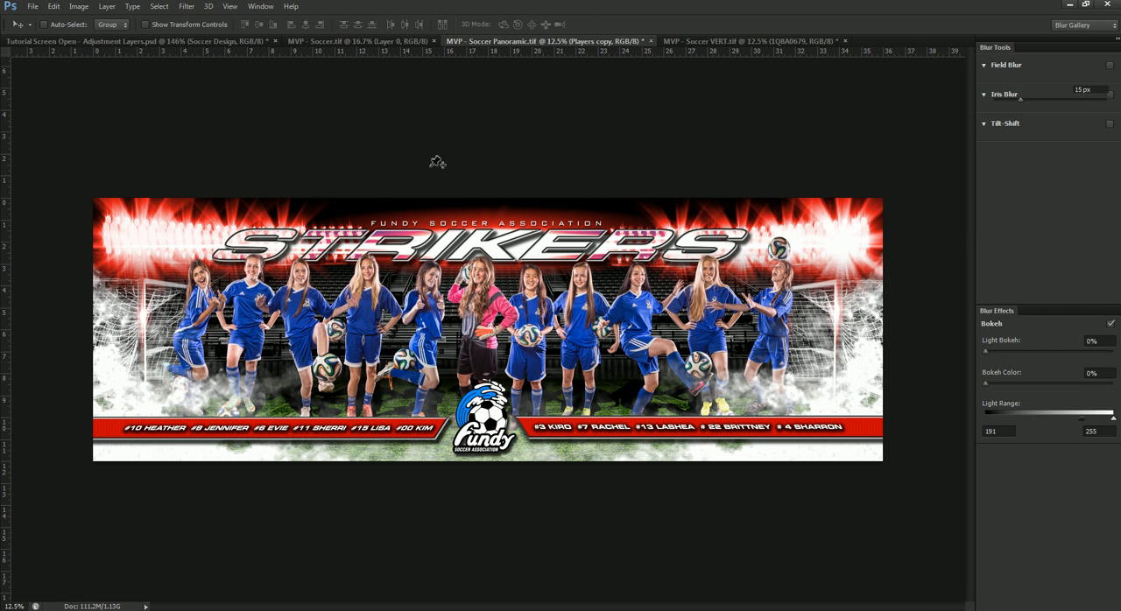
{"action": "left_click", "coordinate": [1057, 102]}
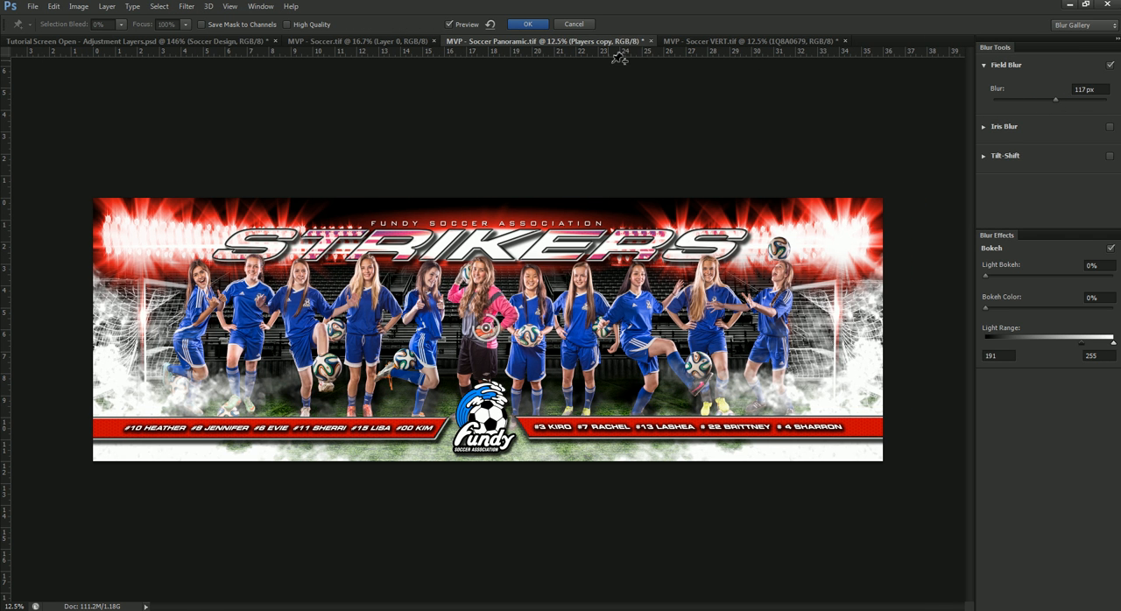
{"action": "left_click", "coordinate": [544, 25]}
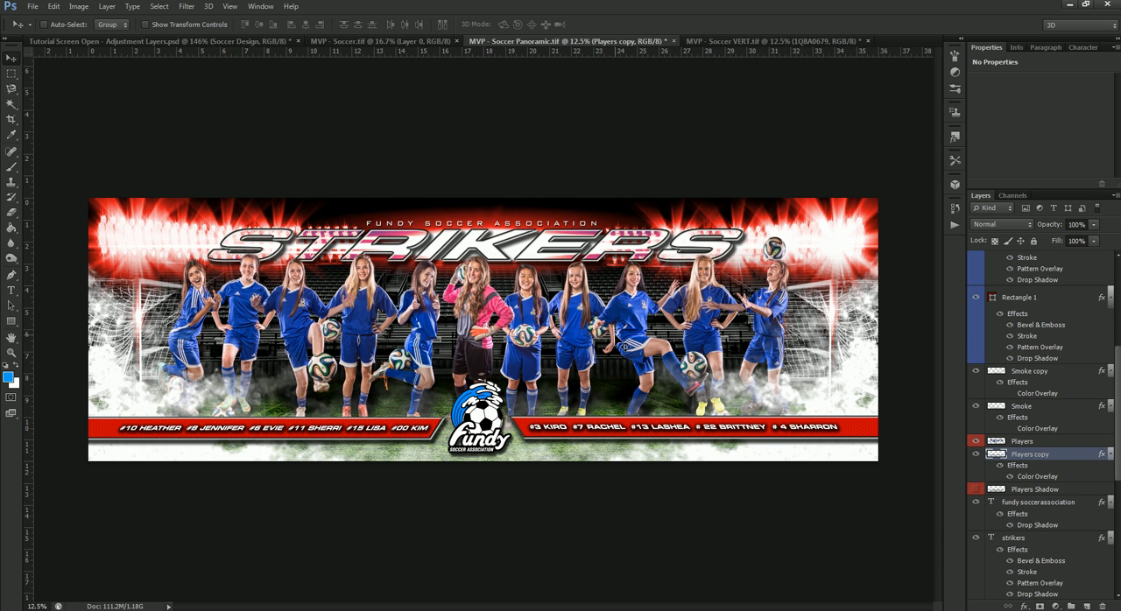
Step: Rasterize the layer style of the Players copy layer and lower its opacity to 53%
{"action": "left_click", "coordinate": [1070, 456]}
{"action": "right_click", "coordinate": [1072, 462]}
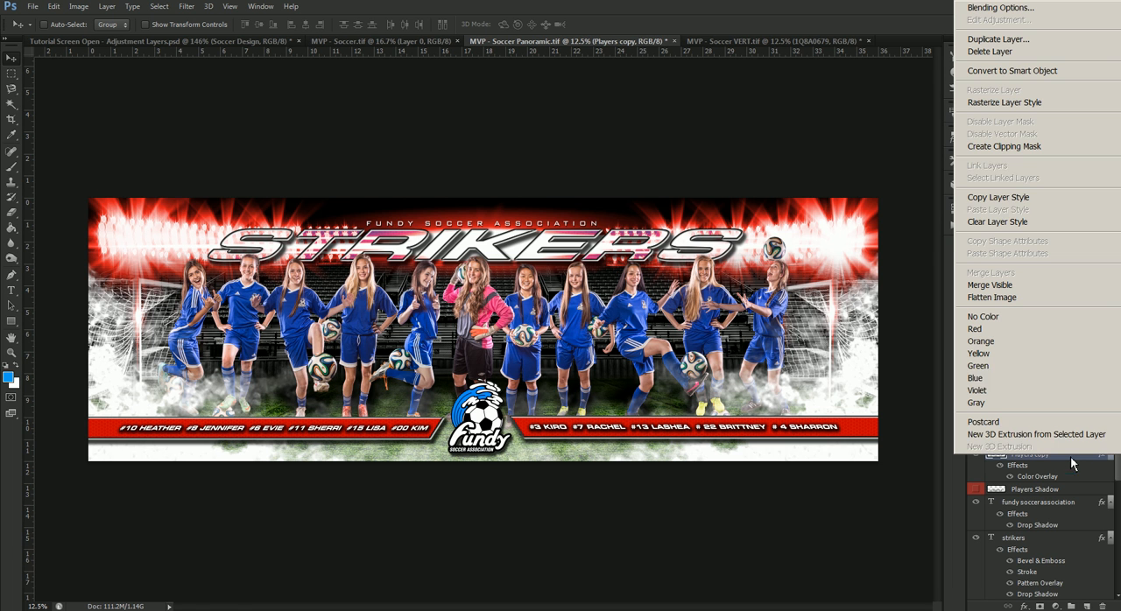
{"action": "left_click", "coordinate": [1085, 107]}
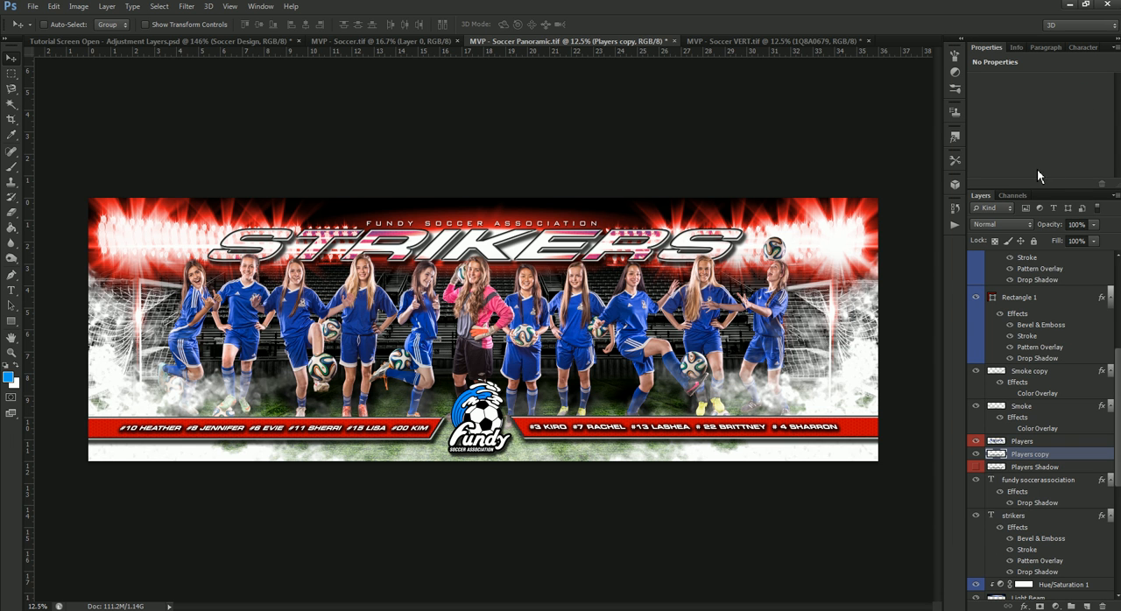
{"action": "left_click", "coordinate": [1093, 224]}
{"action": "left_click_drag", "start_coordinate": [1090, 240], "coordinate": [1075, 244]}
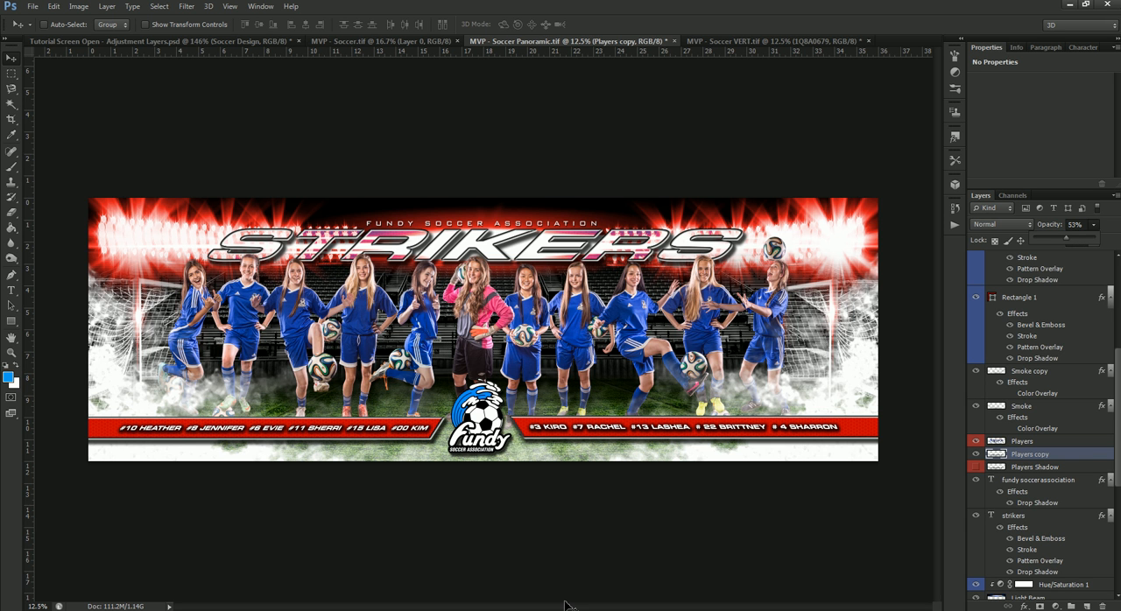
Step: In MVP - Soccer.tif, set the Hue/Saturation 1 copy 2 adjustment above the Lights layer to hue 0 and saturation 78
{"action": "left_click", "coordinate": [423, 40]}
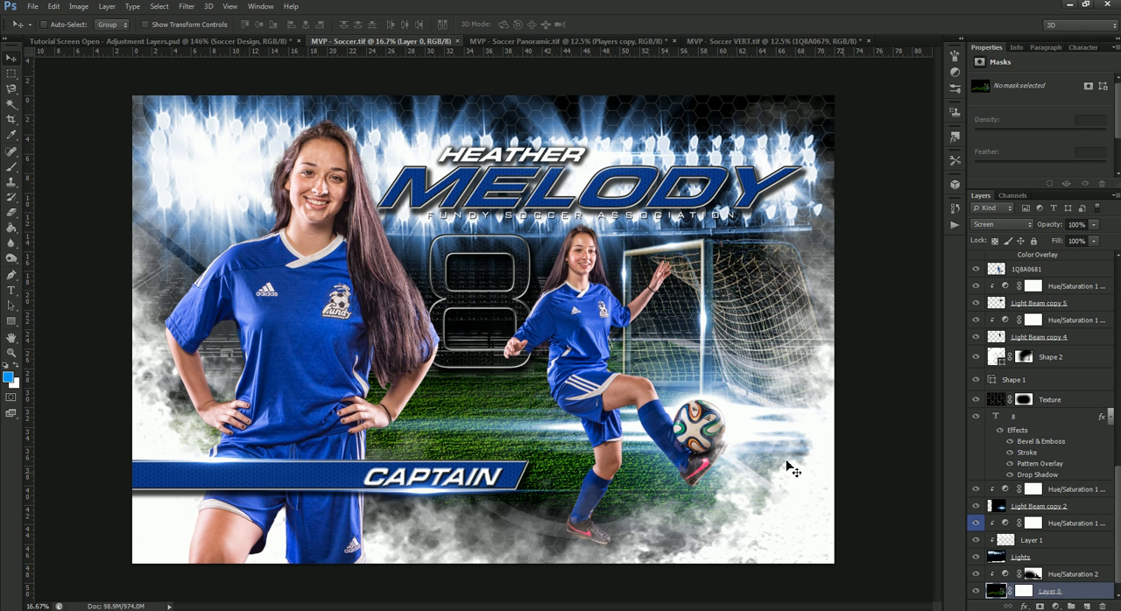
{"action": "scroll", "coordinate": [1090, 550], "scroll_direction": "down", "scroll_amount": 1}
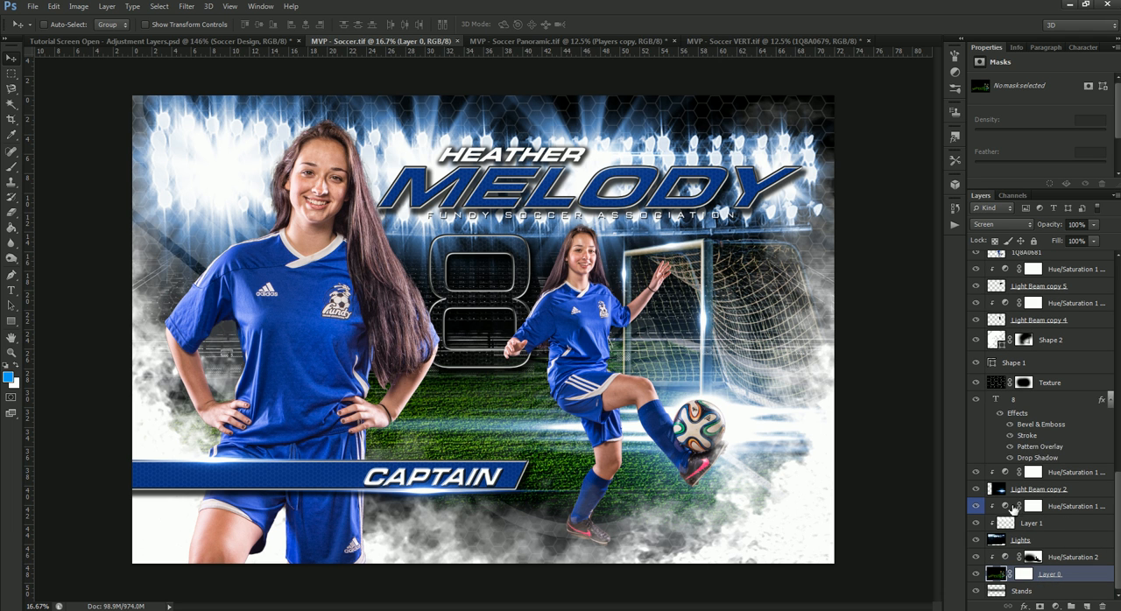
{"action": "left_click", "coordinate": [1002, 508]}
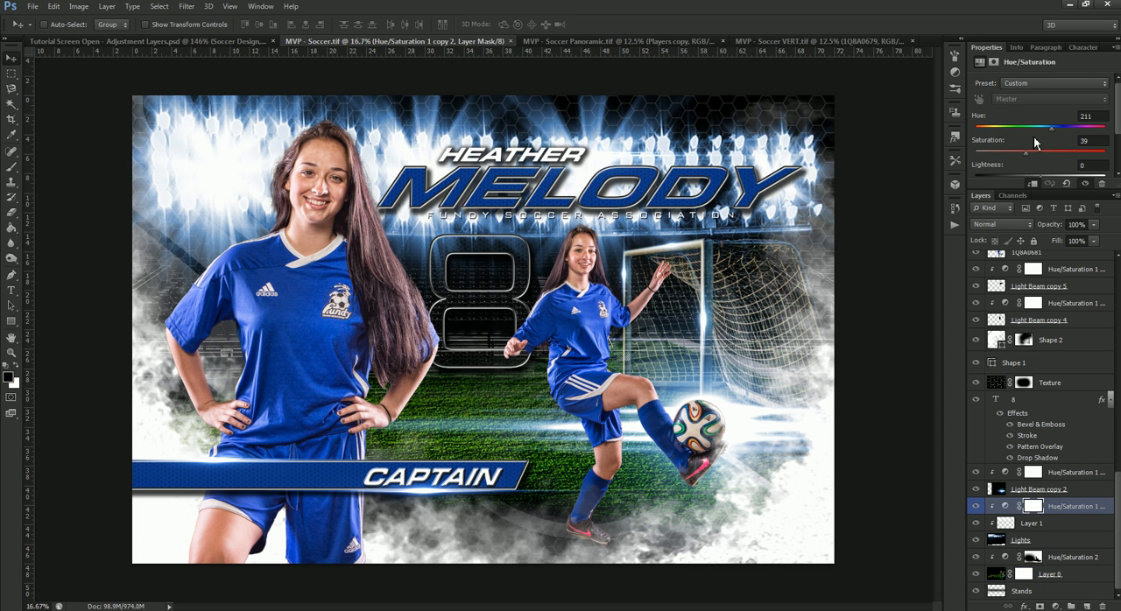
{"action": "left_click_drag", "start_coordinate": [1038, 132], "coordinate": [968, 129]}
{"action": "left_click_drag", "start_coordinate": [1074, 154], "coordinate": [1080, 158]}
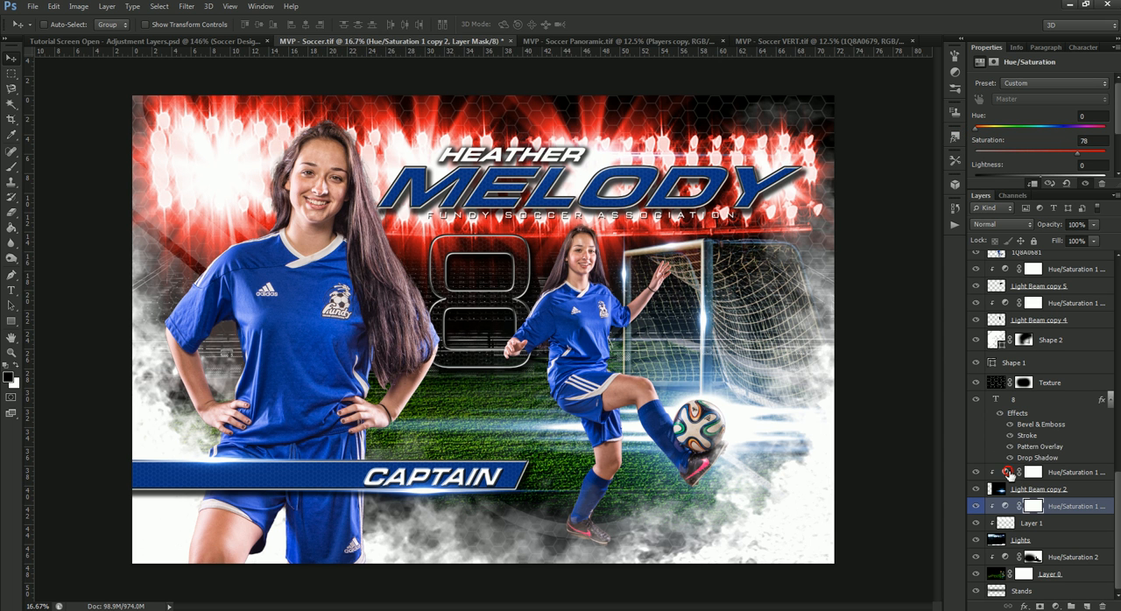
Step: Set the Hue/Saturation 1 copy adjustment on Light Beam copy 2 to hue 0 and saturation 79
{"action": "left_click", "coordinate": [1010, 473]}
{"action": "left_click_drag", "start_coordinate": [1052, 129], "coordinate": [954, 140]}
{"action": "left_click_drag", "start_coordinate": [1037, 156], "coordinate": [1080, 157]}
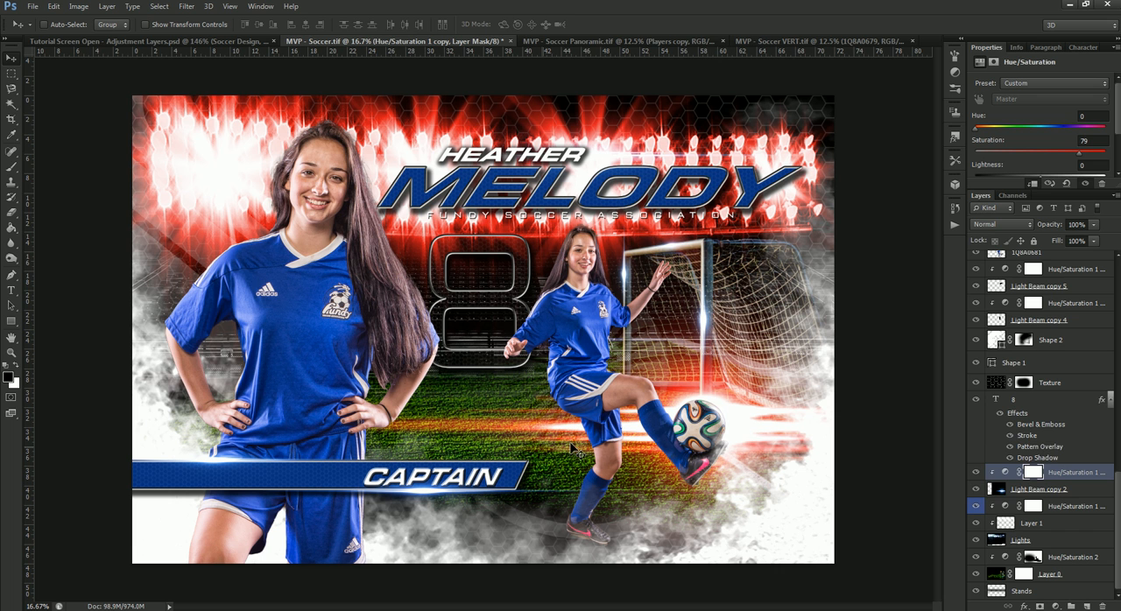
{"action": "scroll", "coordinate": [1036, 435], "scroll_direction": "up", "scroll_amount": 4}
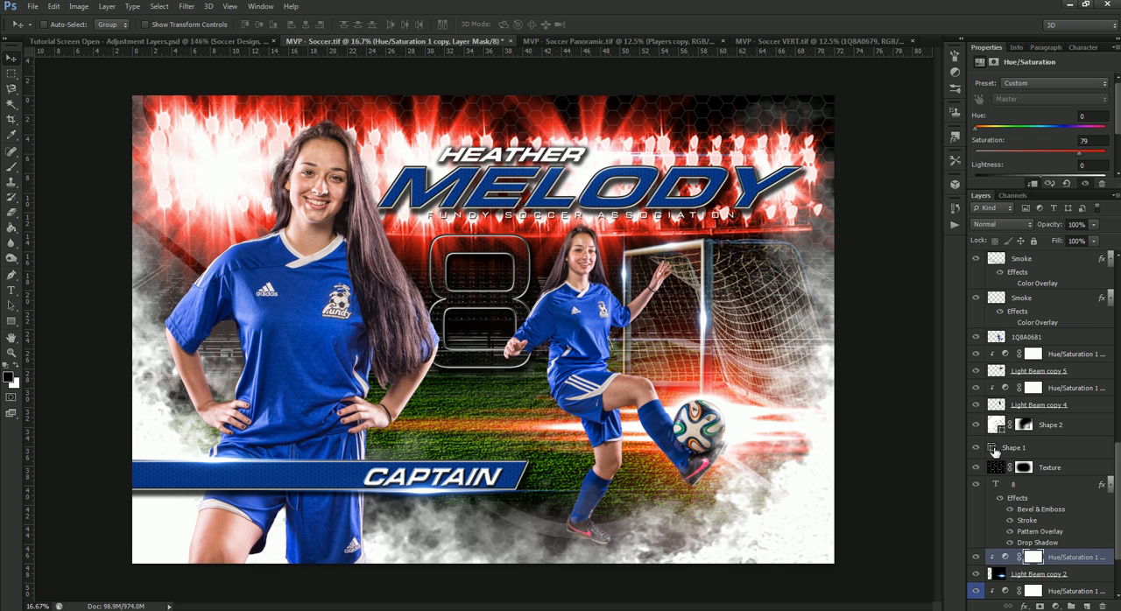
{"action": "double_click", "coordinate": [993, 450]}
{"action": "left_click", "coordinate": [993, 369]}
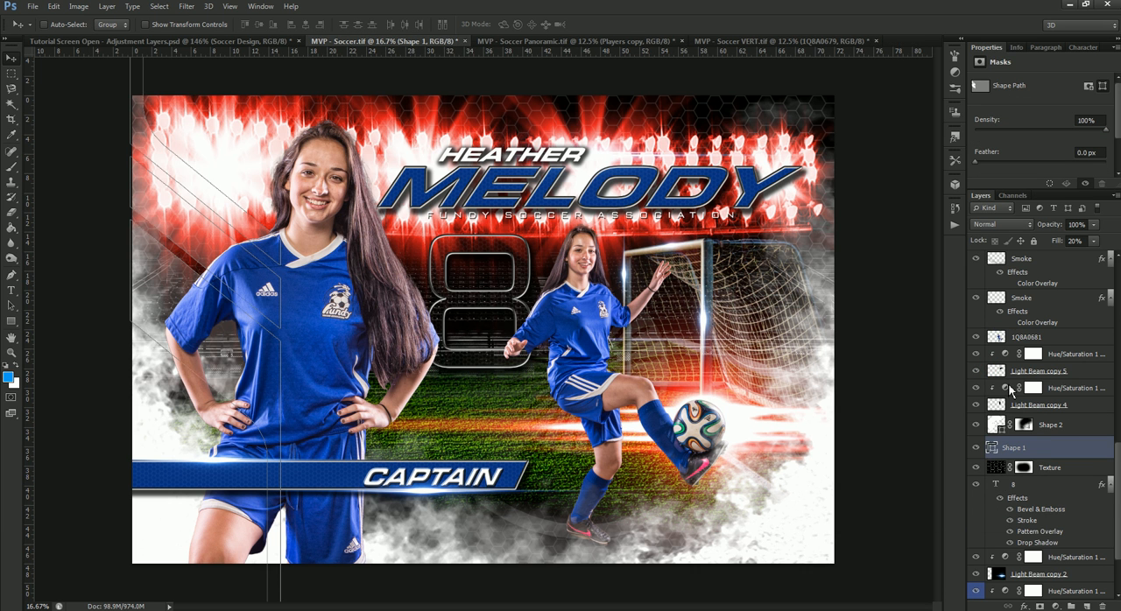
Step: Shift the Hue/Saturation 1 copy 5 adjustment on Light Beam copy 4 to red and raise its saturation
{"action": "scroll", "coordinate": [1009, 394], "scroll_direction": "up", "scroll_amount": 1}
{"action": "left_click", "coordinate": [1005, 408]}
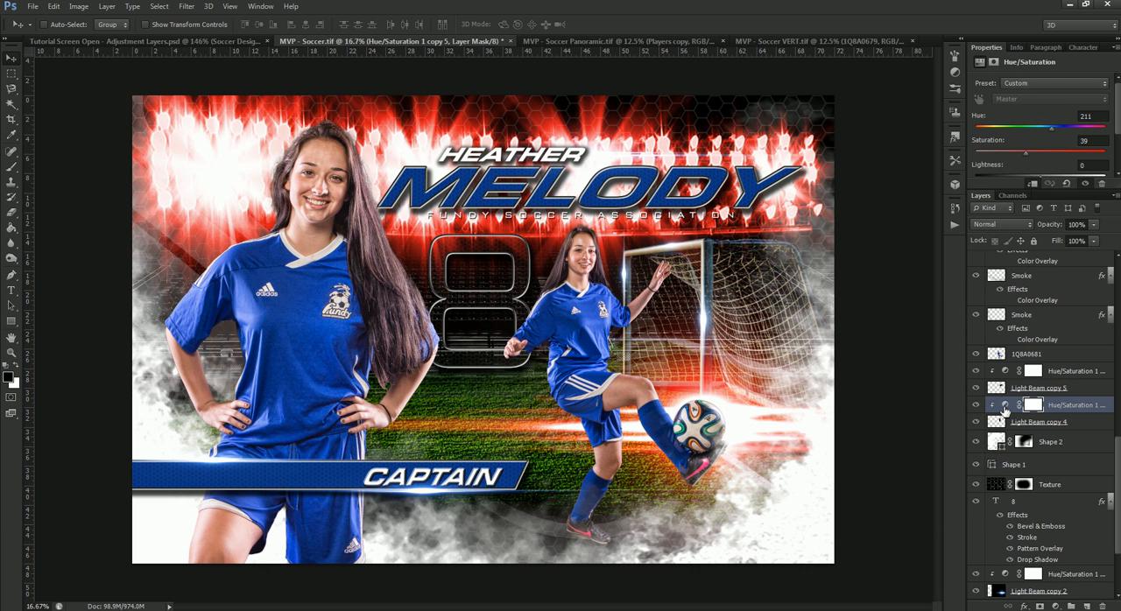
{"action": "left_click_drag", "start_coordinate": [1053, 129], "coordinate": [964, 142]}
{"action": "left_click_drag", "start_coordinate": [1062, 154], "coordinate": [1074, 155]}
Step: Set the Hue/Saturation 1 copy 6 adjustment on Light Beam copy 5 to hue 0 and saturation 69
{"action": "left_click", "coordinate": [1004, 371]}
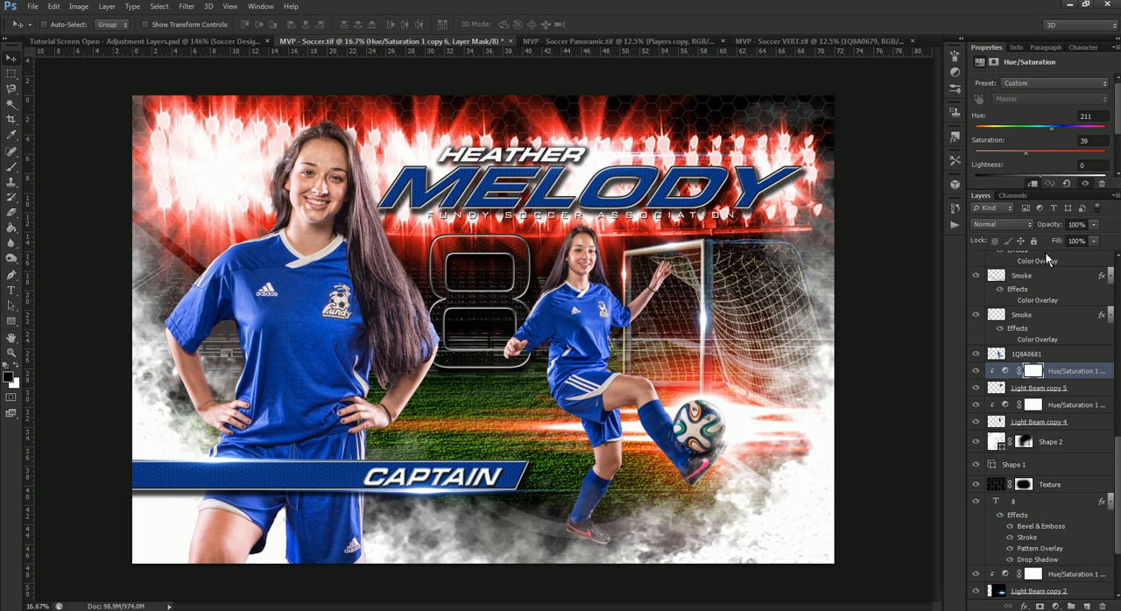
{"action": "left_click_drag", "start_coordinate": [1052, 128], "coordinate": [964, 136]}
{"action": "scroll", "coordinate": [1030, 366], "scroll_direction": "up", "scroll_amount": 1}
{"action": "scroll", "coordinate": [1009, 398], "scroll_direction": "up", "scroll_amount": 1}
{"action": "scroll", "coordinate": [1009, 401], "scroll_direction": "down", "scroll_amount": 1}
{"action": "left_click", "coordinate": [1006, 388]}
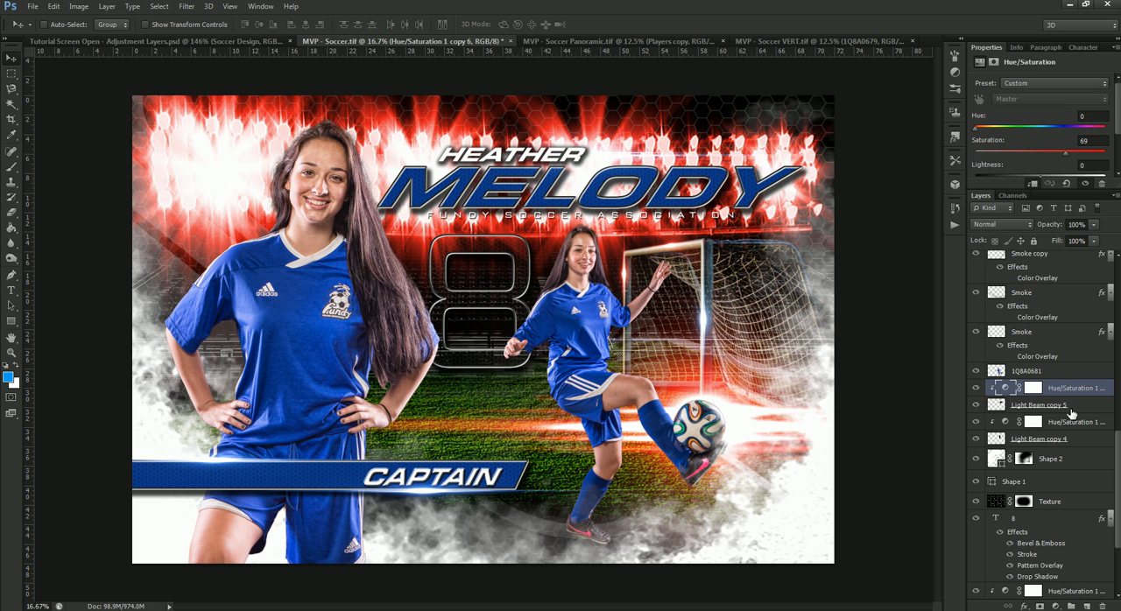
Step: Set the Hue/Saturation 1 adjustment on the Light Beam layer above the large player-name text to hue 0 and saturation 71
{"action": "scroll", "coordinate": [1076, 180], "scroll_direction": "down", "scroll_amount": 1}
{"action": "scroll", "coordinate": [1073, 178], "scroll_direction": "up", "scroll_amount": 1}
{"action": "scroll", "coordinate": [1051, 386], "scroll_direction": "up", "scroll_amount": 3}
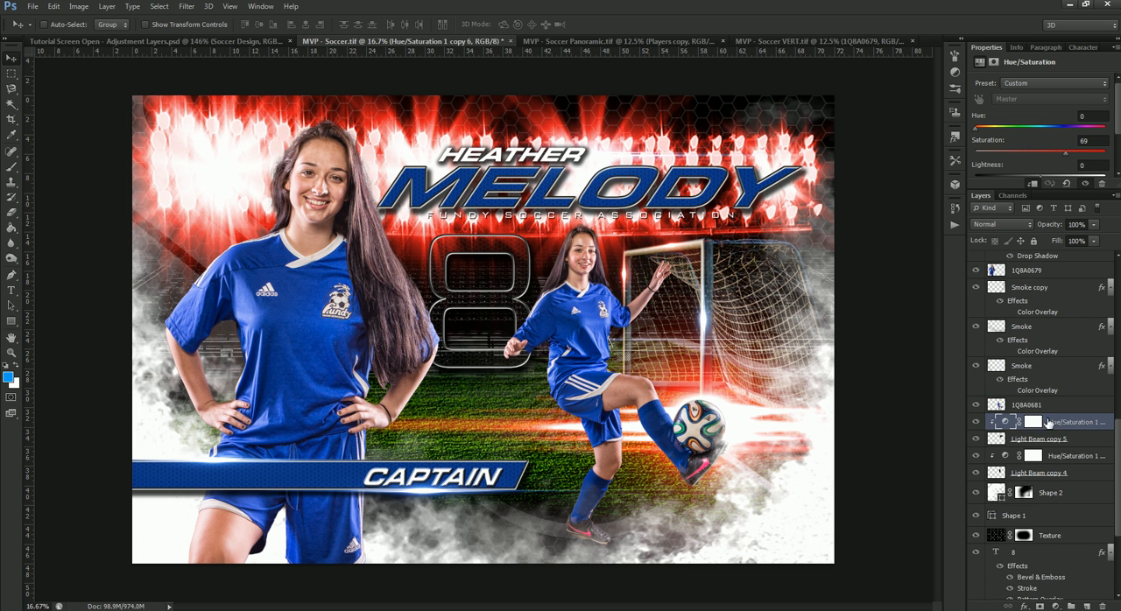
{"action": "scroll", "coordinate": [1048, 423], "scroll_direction": "up", "scroll_amount": 4}
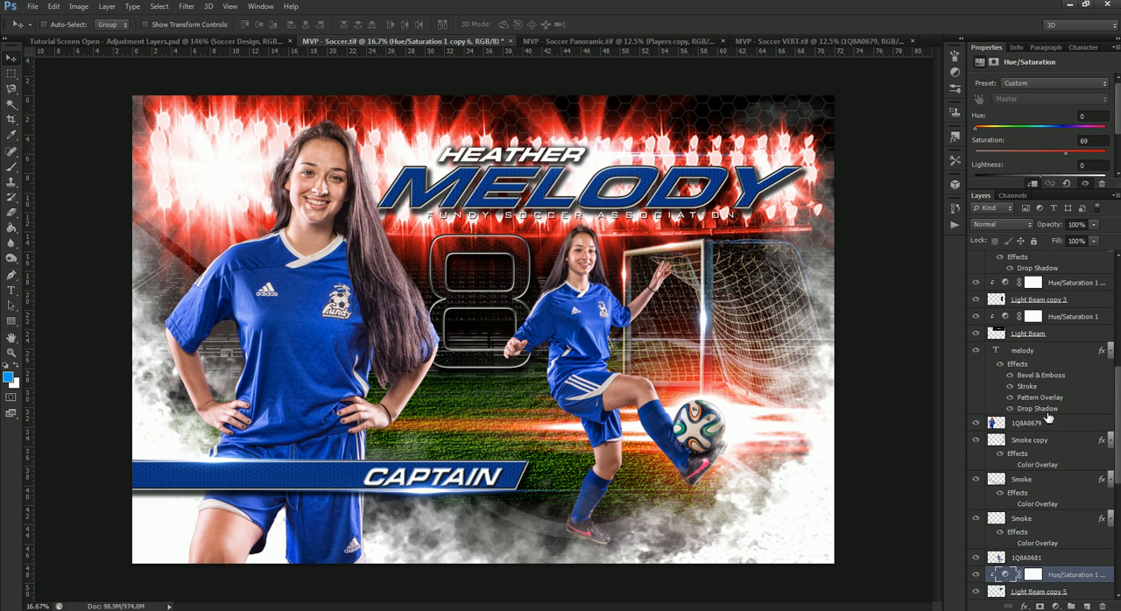
{"action": "left_click", "coordinate": [1034, 367]}
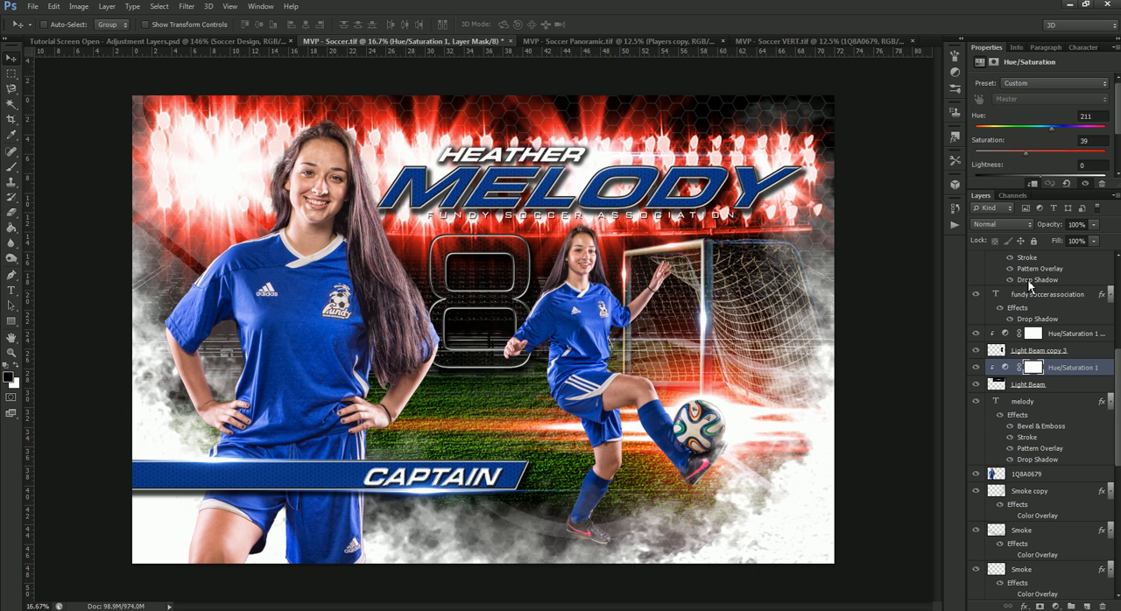
{"action": "left_click_drag", "start_coordinate": [1054, 161], "coordinate": [1068, 159]}
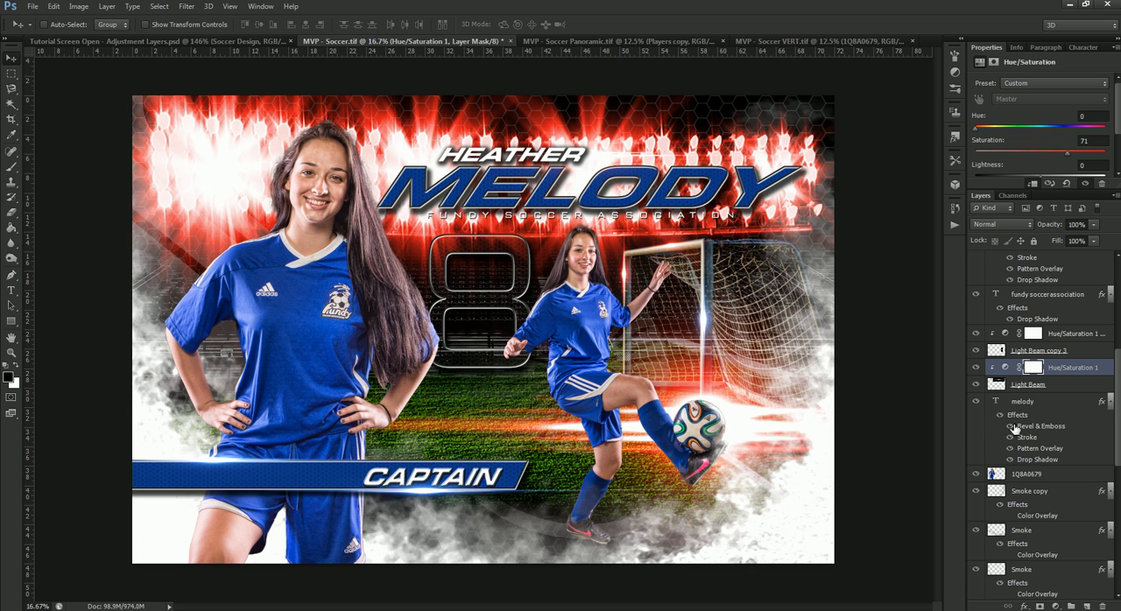
Step: Set the Hue/Saturation 1 copy 4 adjustment on Light Beam copy 3 to hue 0 and saturation 77
{"action": "scroll", "coordinate": [1013, 411], "scroll_direction": "up", "scroll_amount": 1}
{"action": "scroll", "coordinate": [1013, 411], "scroll_direction": "up", "scroll_amount": 2}
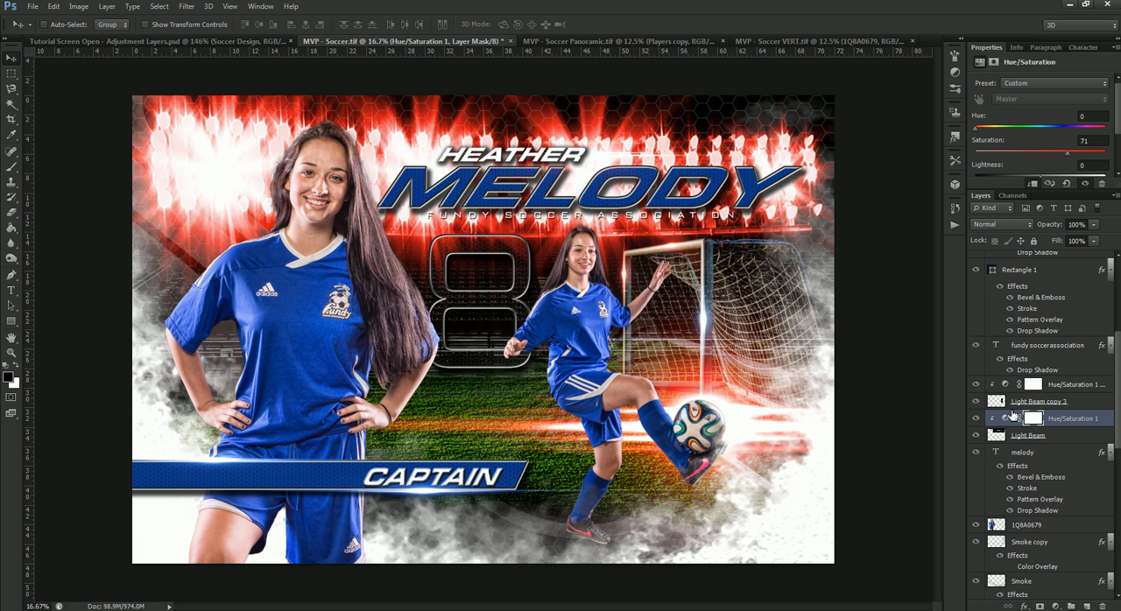
{"action": "left_click", "coordinate": [1006, 387]}
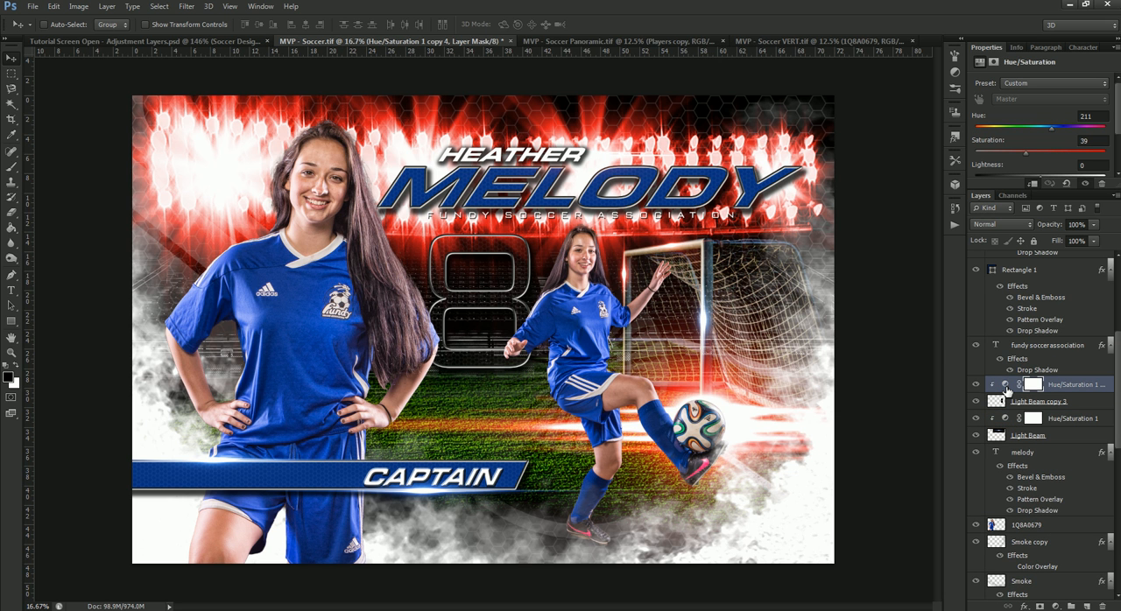
{"action": "left_click_drag", "start_coordinate": [1046, 131], "coordinate": [962, 127]}
{"action": "left_click_drag", "start_coordinate": [1074, 152], "coordinate": [1075, 152]}
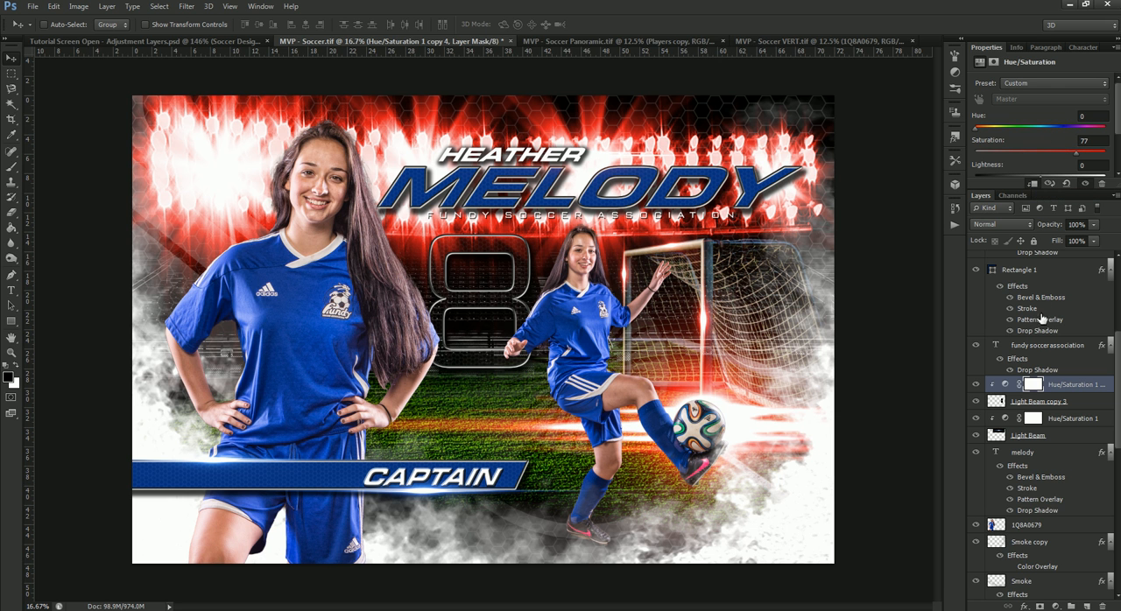
{"action": "scroll", "coordinate": [1043, 370], "scroll_direction": "up", "scroll_amount": 6}
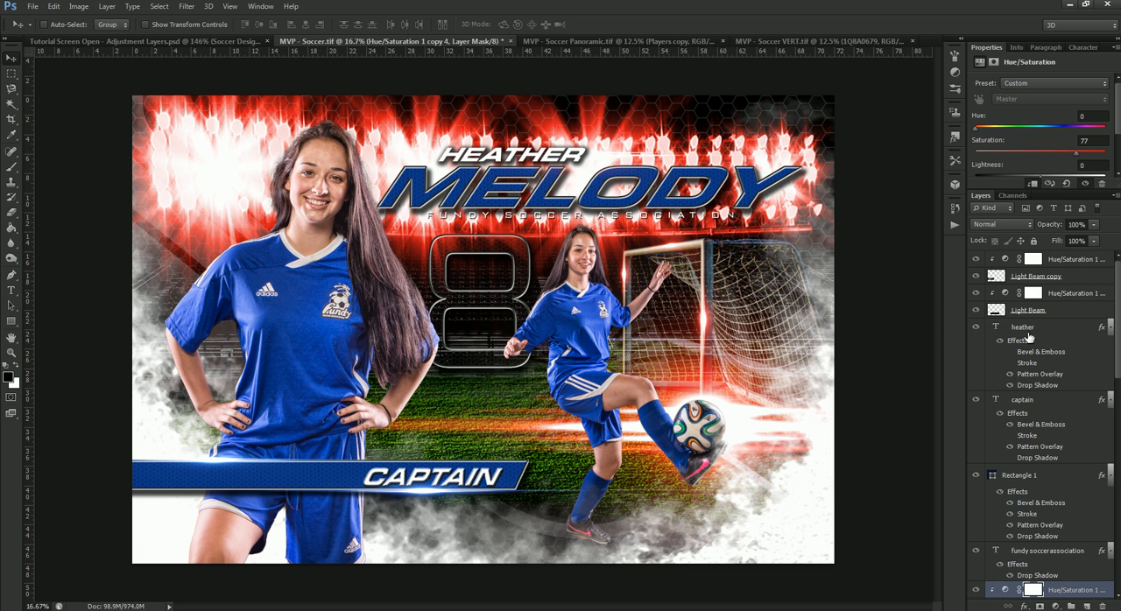
Step: Shift the Hue/Saturation 1 copy 2 adjustment on Light Beam to red and set copy 3 on Light Beam copy to hue 0, saturation 71
{"action": "left_click", "coordinate": [1004, 295]}
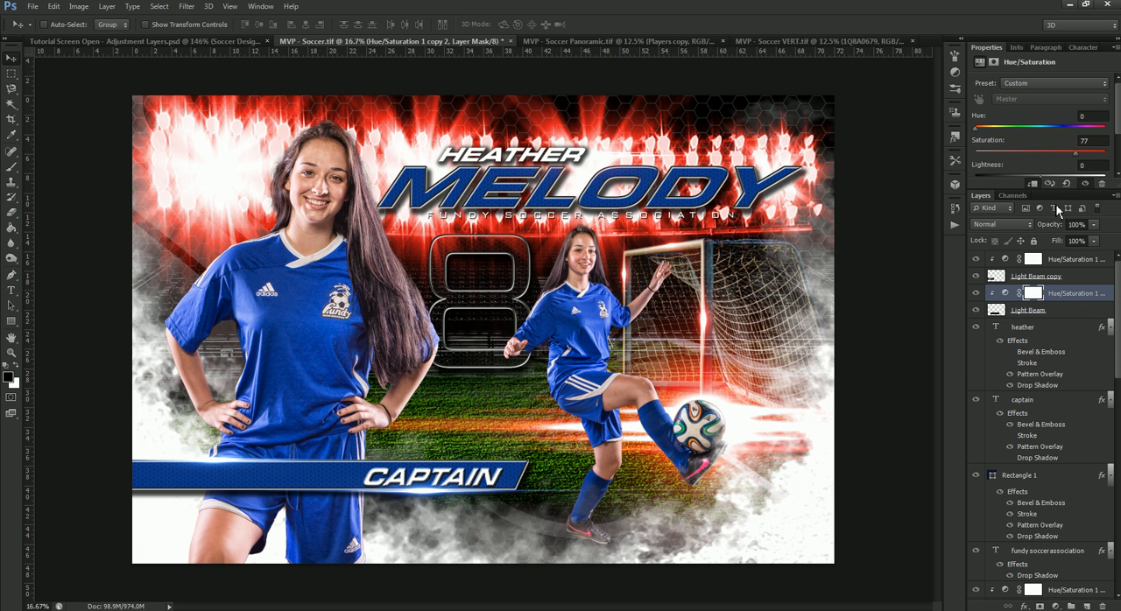
{"action": "left_click", "coordinate": [1007, 261]}
{"action": "left_click_drag", "start_coordinate": [1052, 131], "coordinate": [956, 140]}
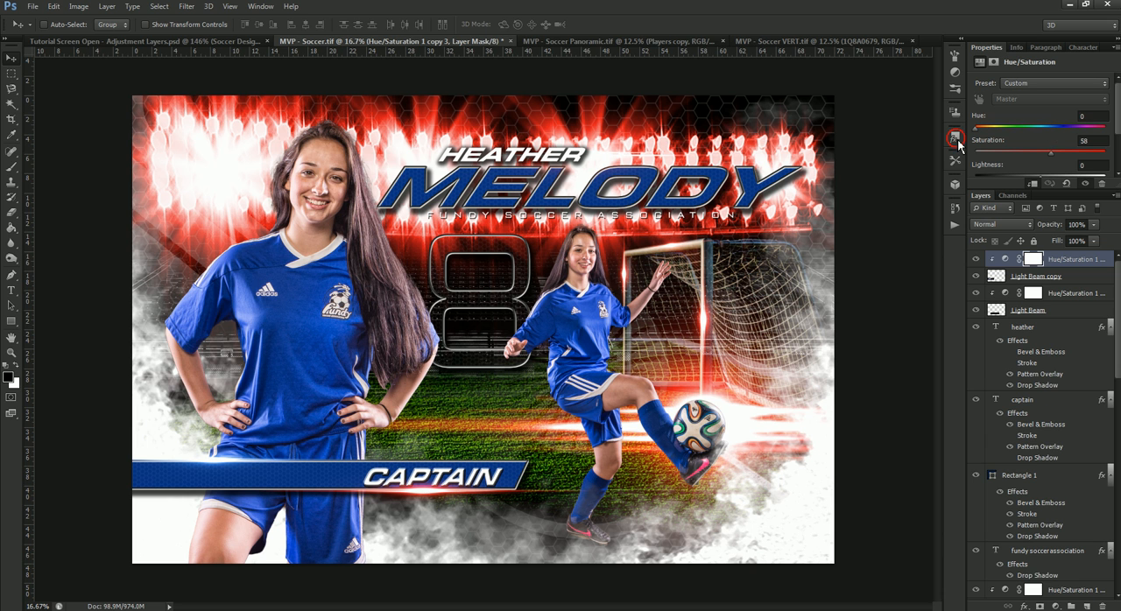
{"action": "left_click", "coordinate": [1069, 156]}
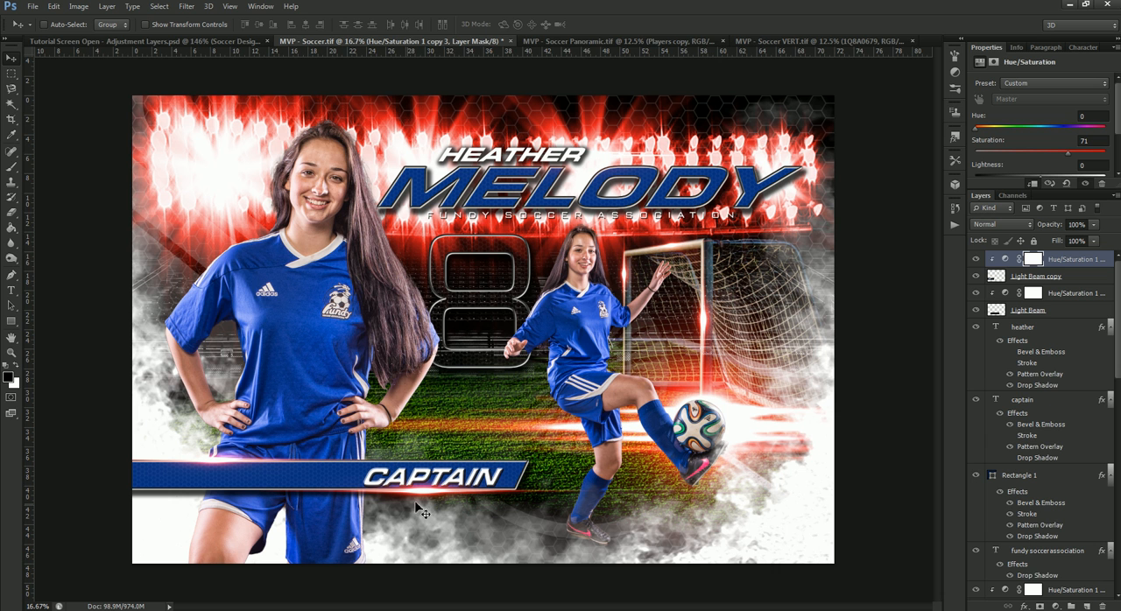
Step: Recolor the Rectangle 1 banner behind the CAPTAIN text from blue to dark red ab0000
{"action": "right_click", "coordinate": [328, 469]}
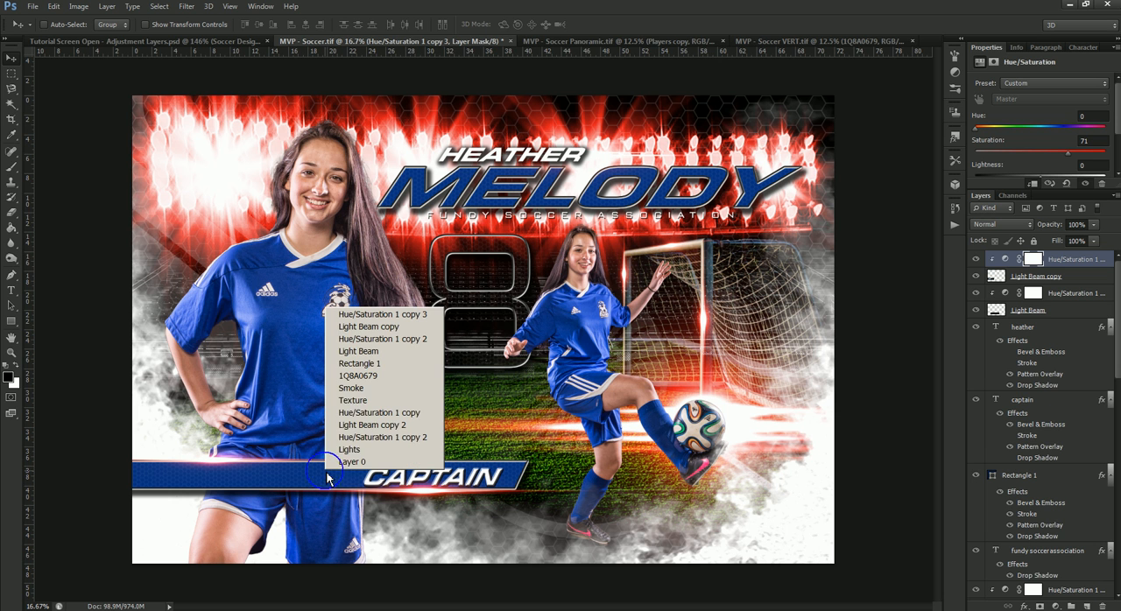
{"action": "left_click", "coordinate": [368, 364]}
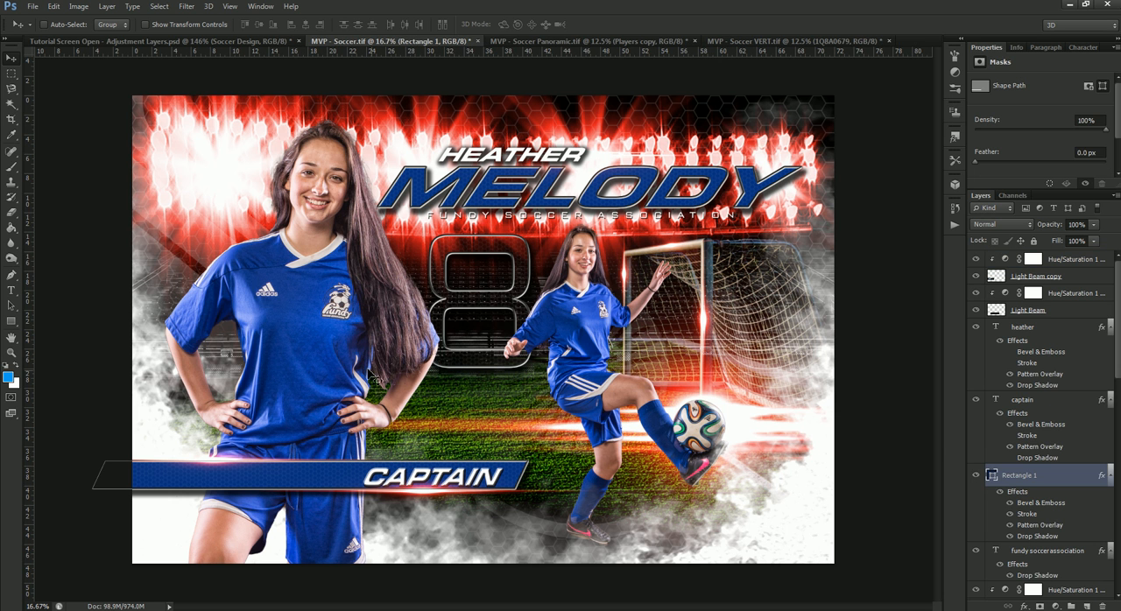
{"action": "double_click", "coordinate": [993, 475]}
{"action": "left_click_drag", "start_coordinate": [883, 392], "coordinate": [882, 358]}
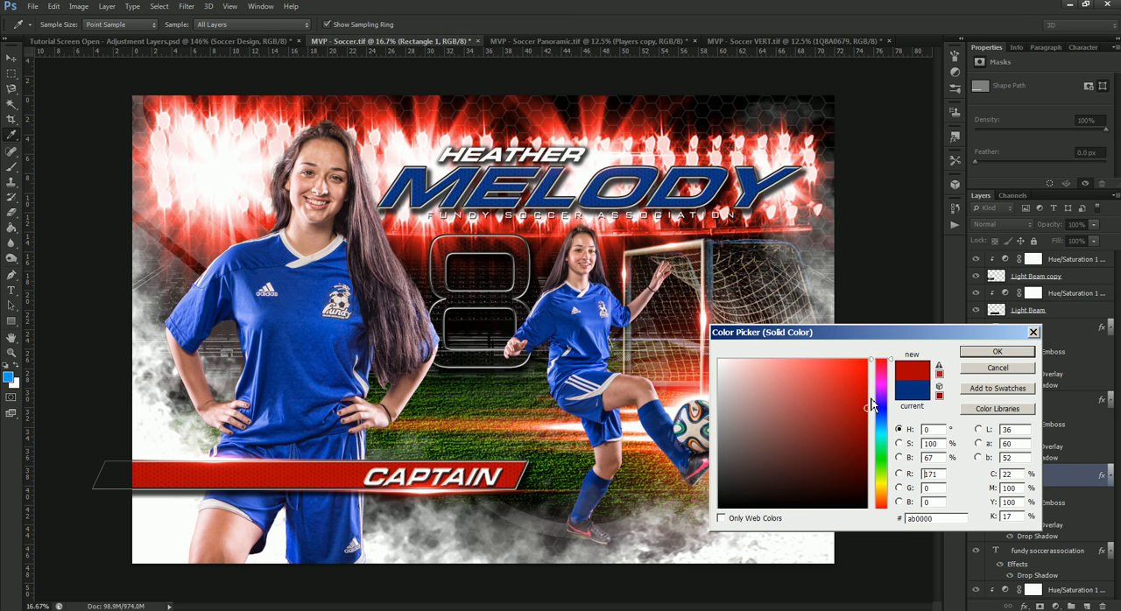
{"action": "left_click", "coordinate": [997, 351]}
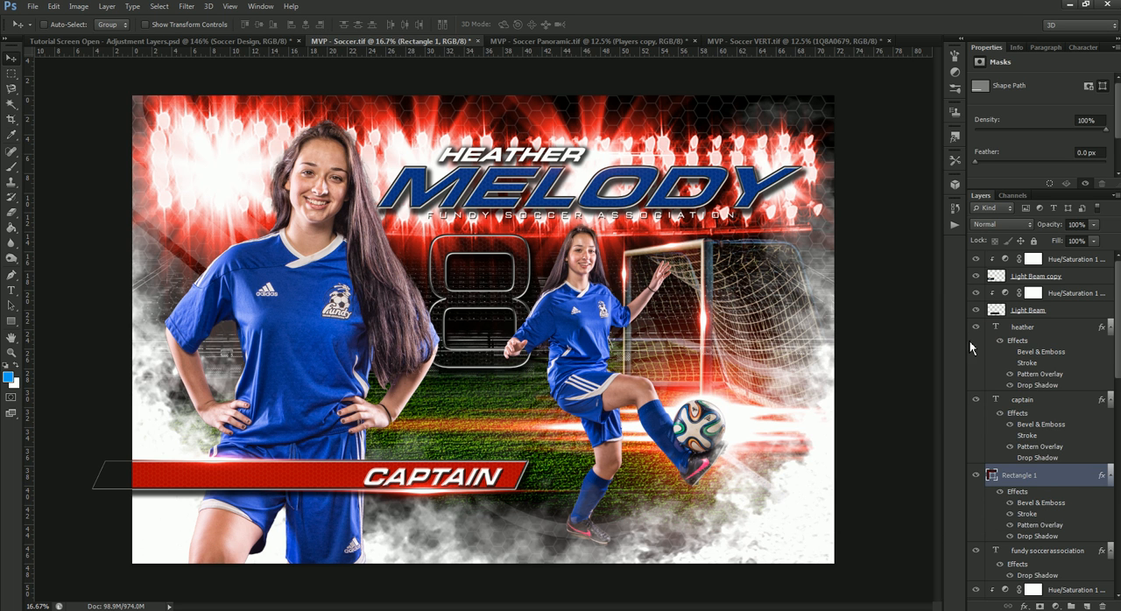
Step: Change the large player-name text color to red c30000 and return to the Tutorial Screen Open - Adjustment Layers.psd document
{"action": "right_click", "coordinate": [712, 194]}
{"action": "left_click", "coordinate": [729, 224]}
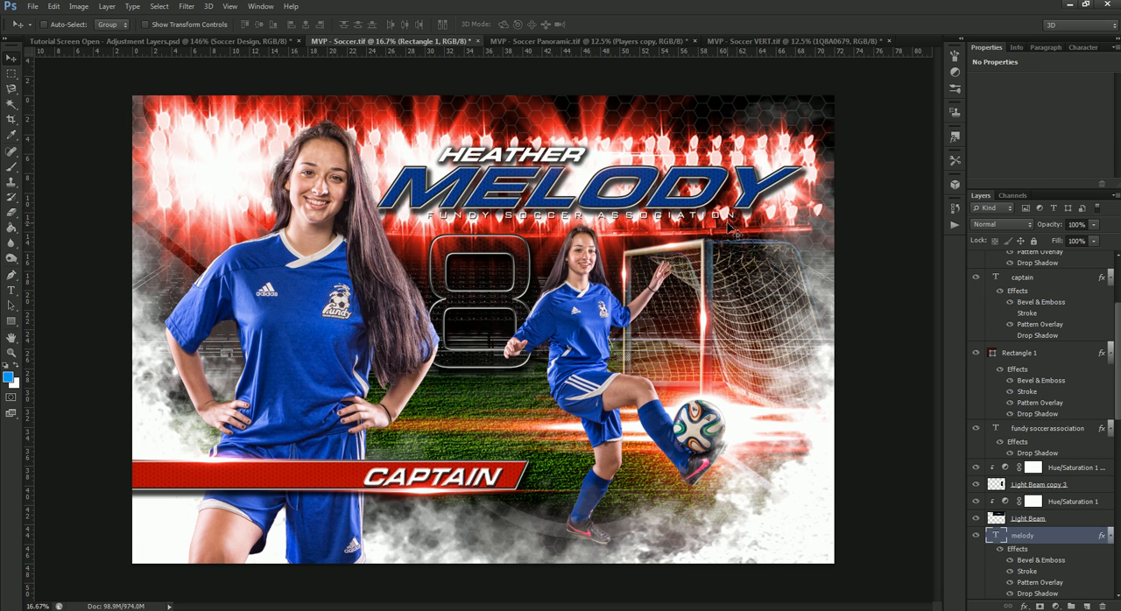
{"action": "left_click", "coordinate": [1084, 48]}
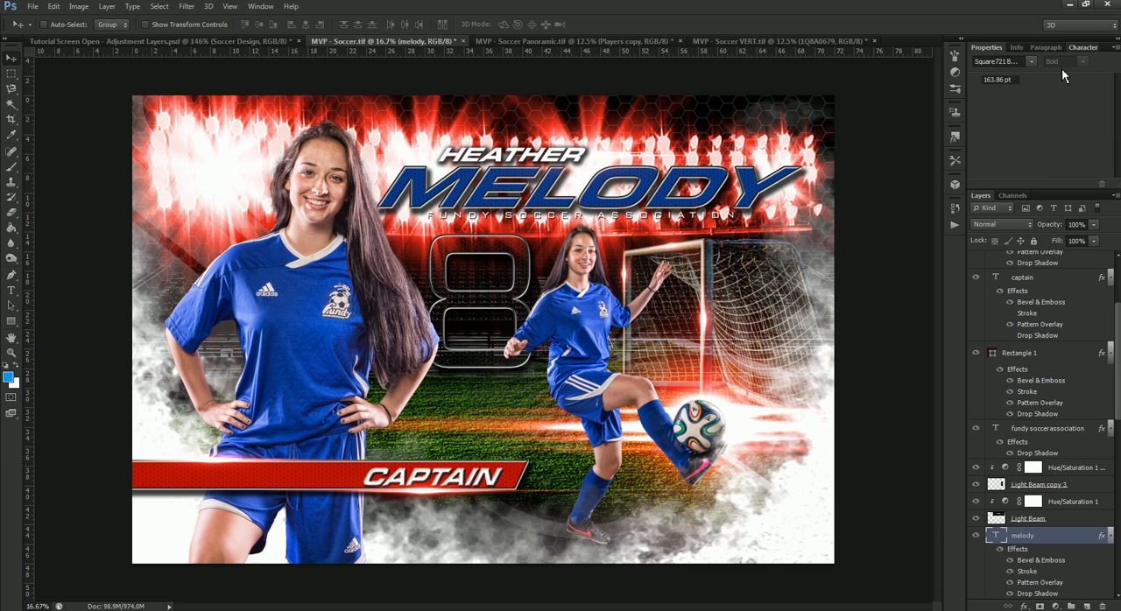
{"action": "left_click", "coordinate": [1080, 124]}
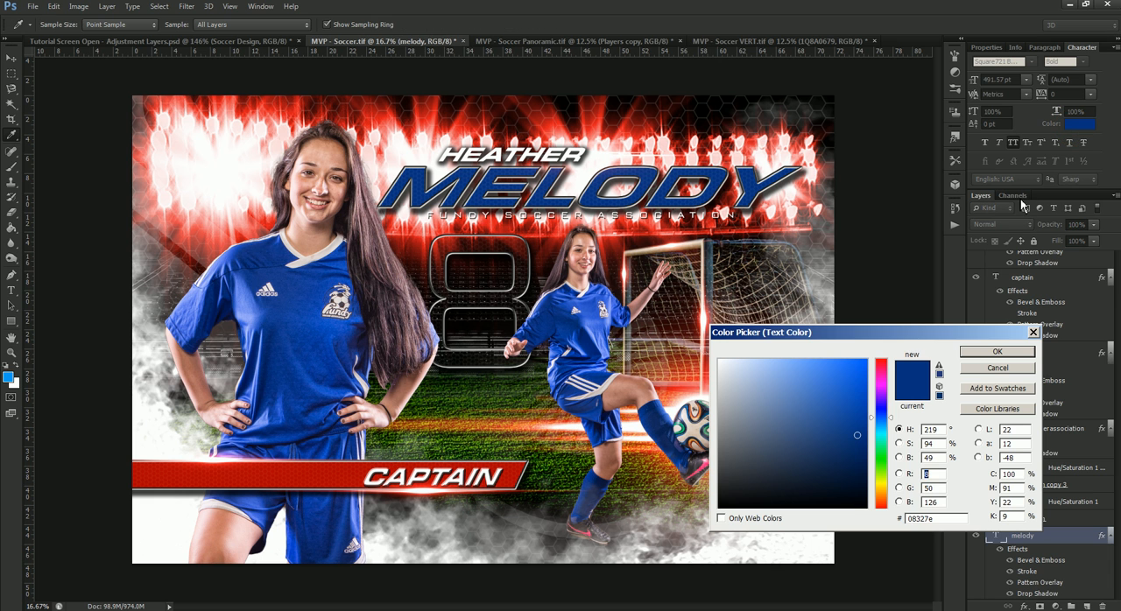
{"action": "mouse_move", "coordinate": [882, 381]}
{"action": "left_mouse_down"}
{"action": "mouse_move", "coordinate": [881, 358]}
{"action": "mouse_move", "coordinate": [869, 358]}
{"action": "mouse_move", "coordinate": [867, 395]}
{"action": "left_mouse_up"}
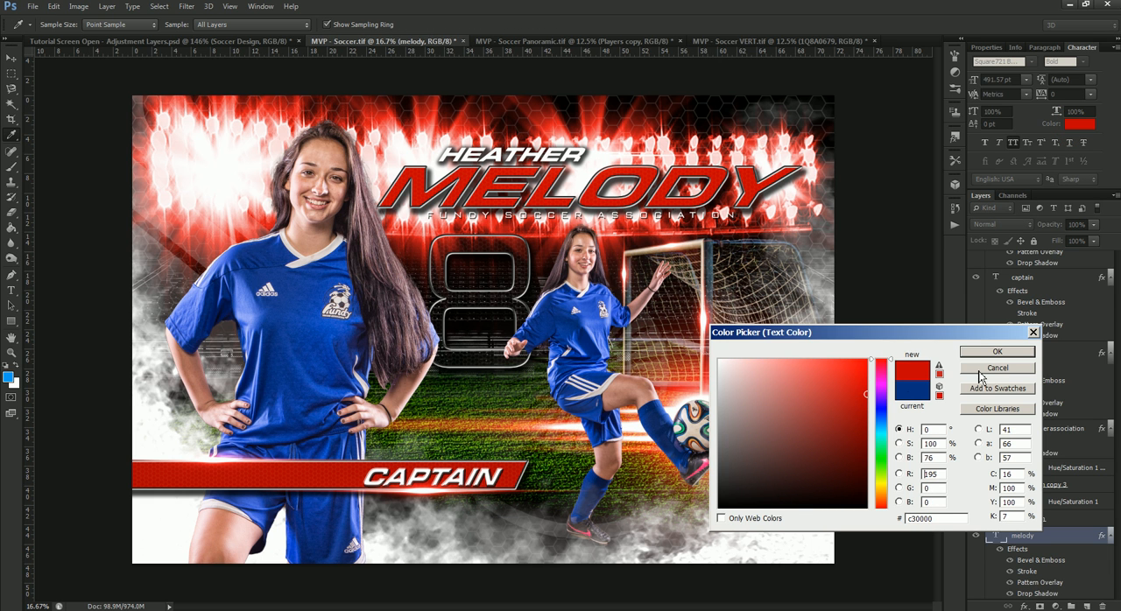
{"action": "left_click", "coordinate": [997, 352]}
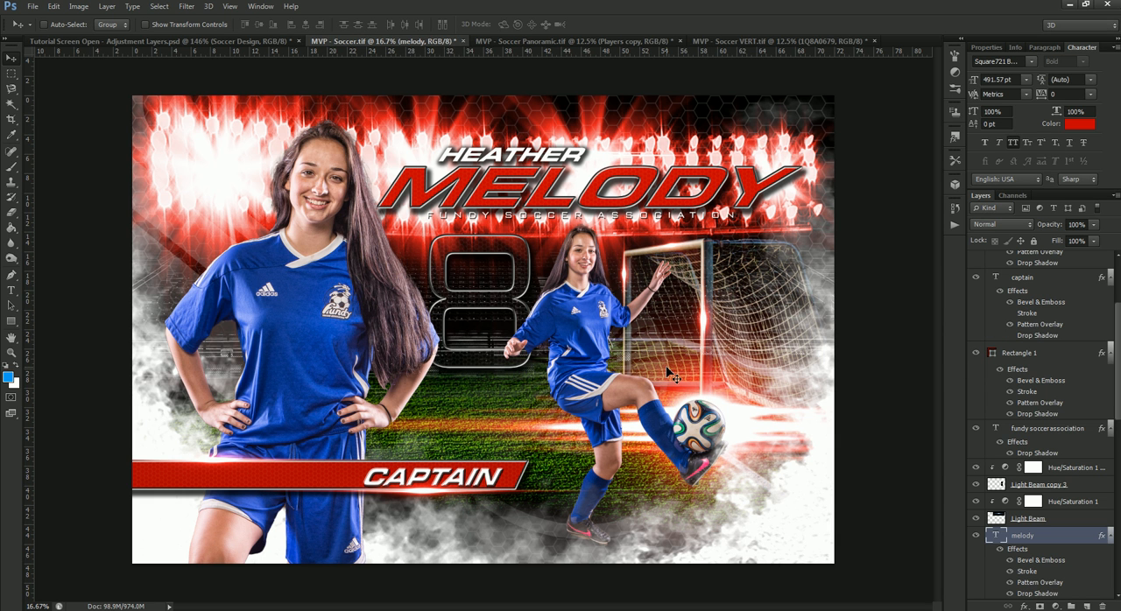
{"action": "left_click", "coordinate": [167, 41]}
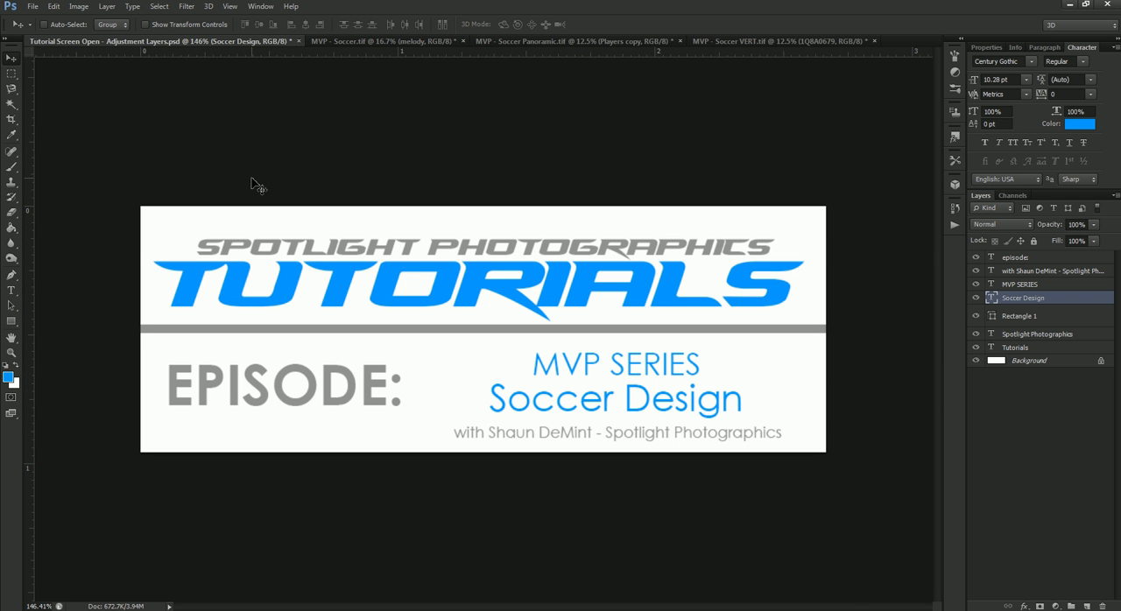